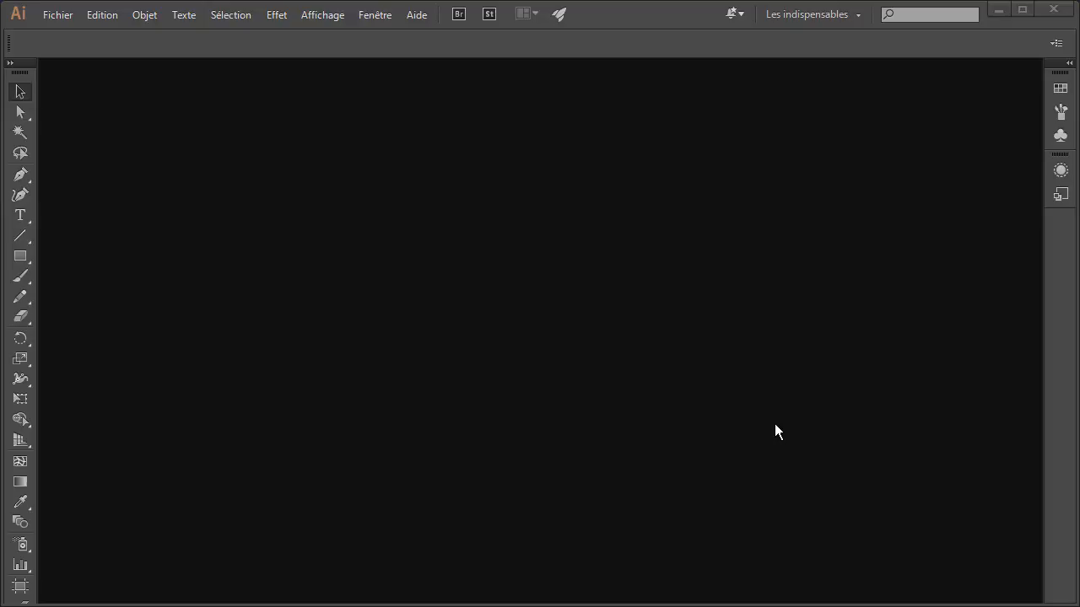
- Start a new document with pixels as the unit, RVB colour mode and Ecran (72 ppp) raster effects
key(ctrl+n)
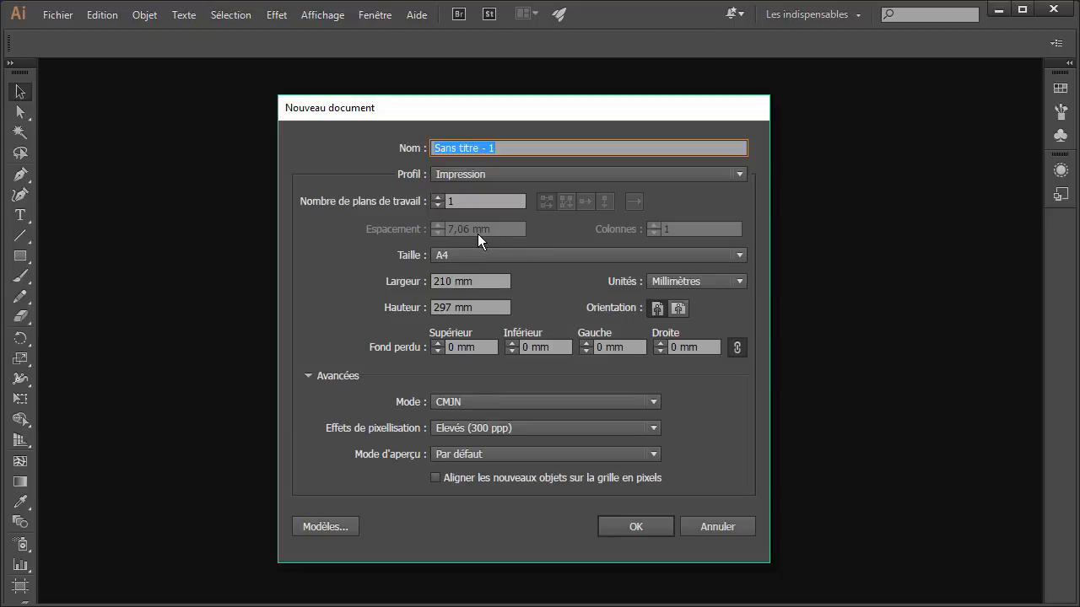
click(684, 284)
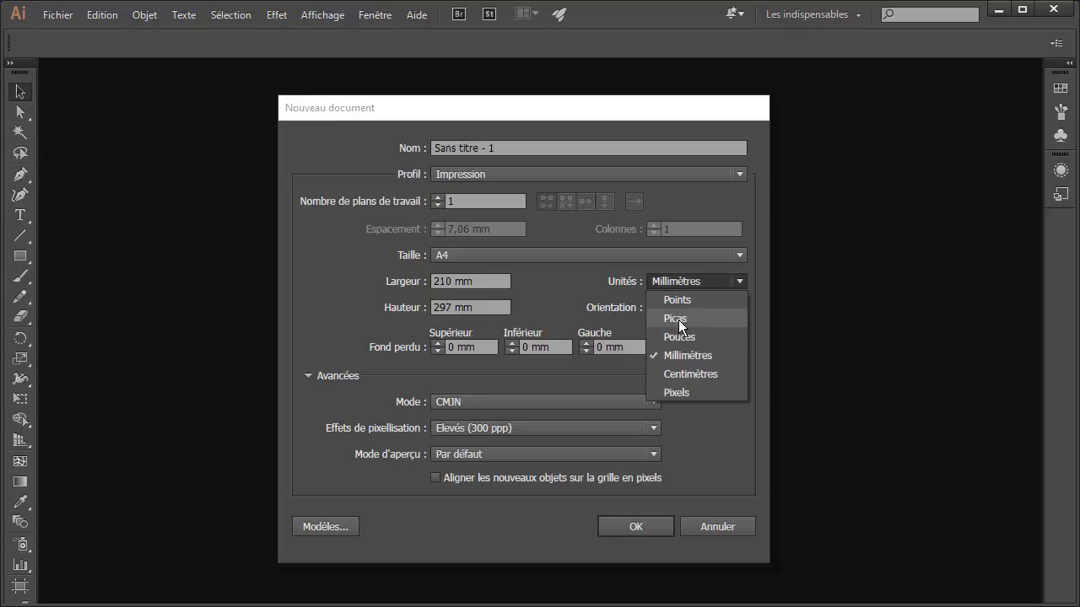
click(677, 393)
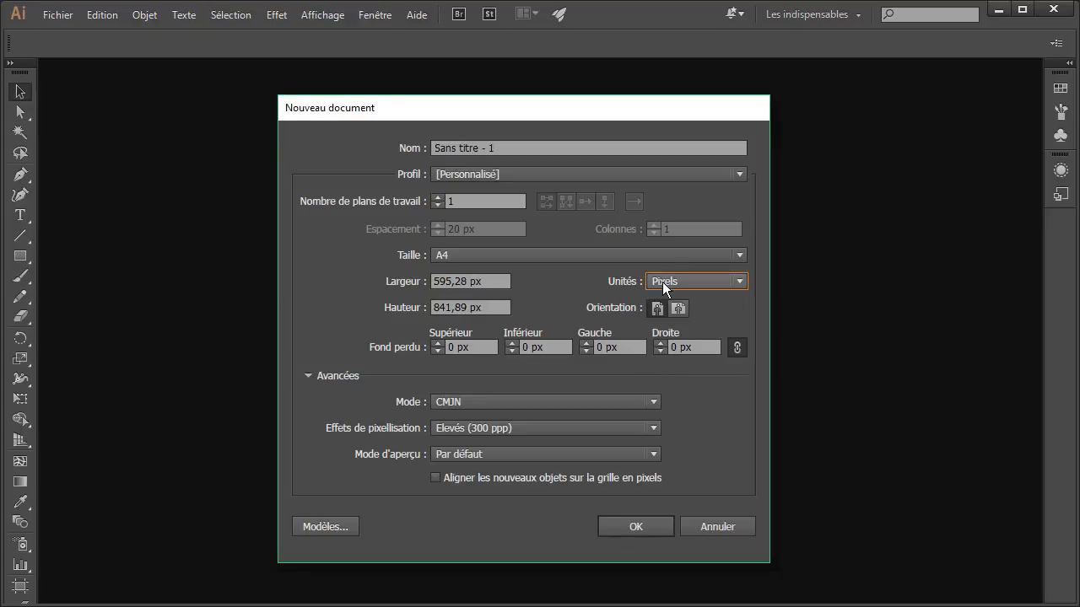
click(465, 402)
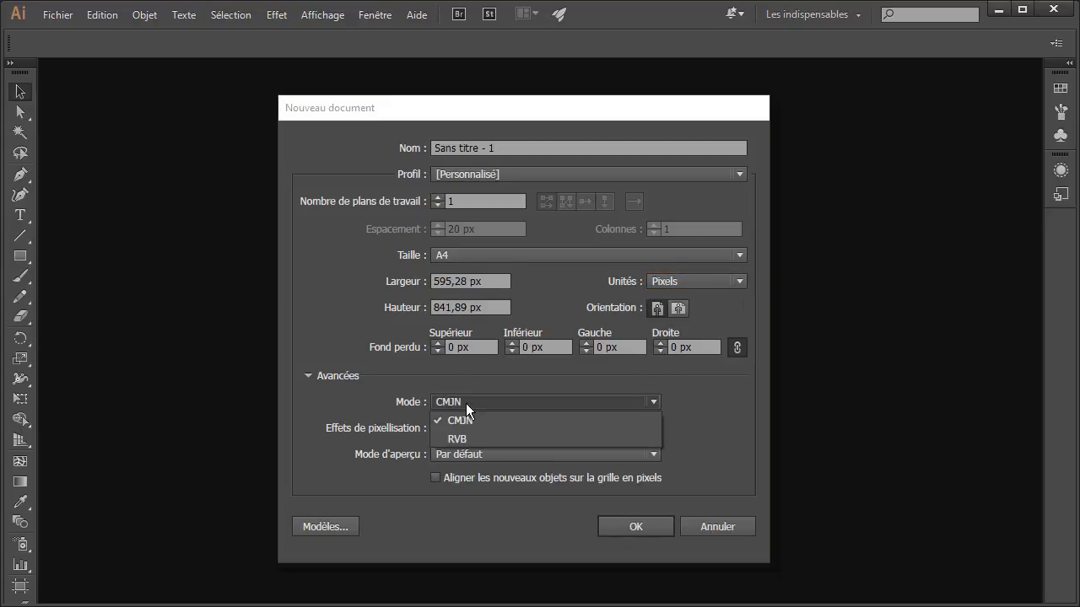
click(464, 436)
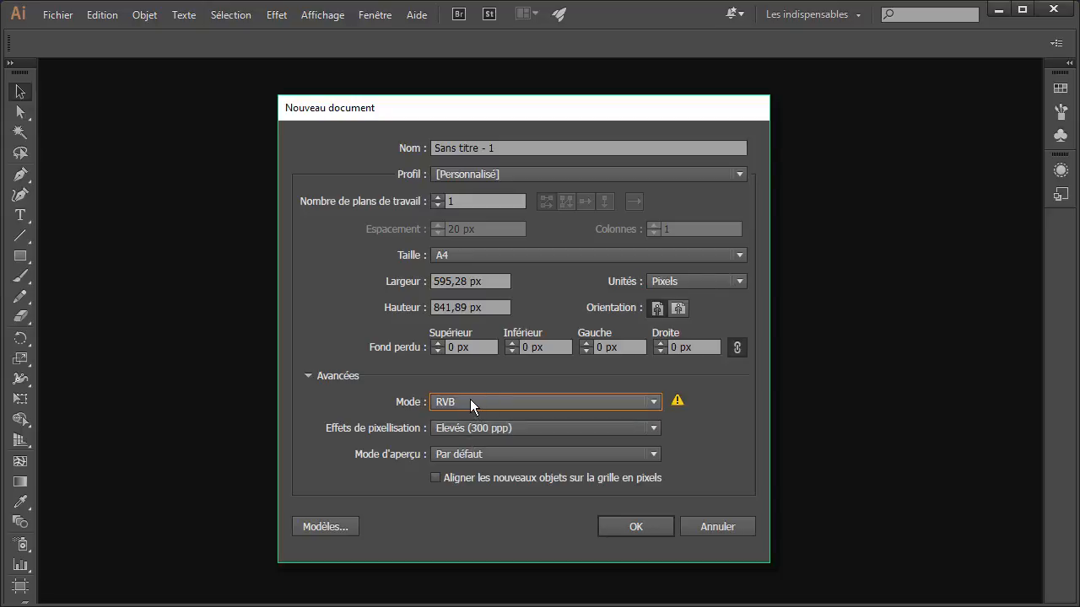
click(480, 427)
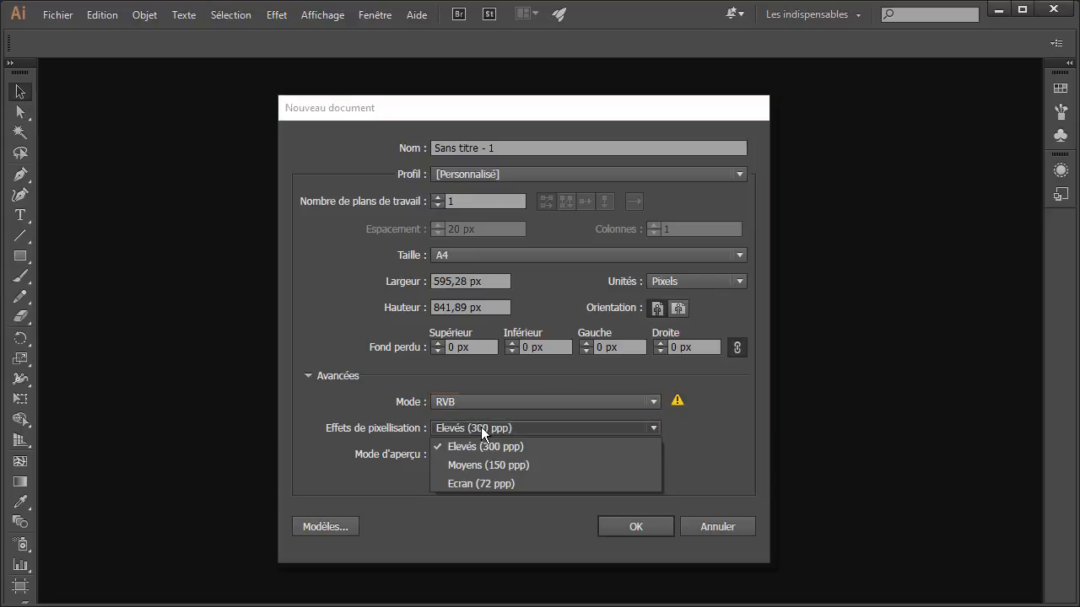
click(475, 483)
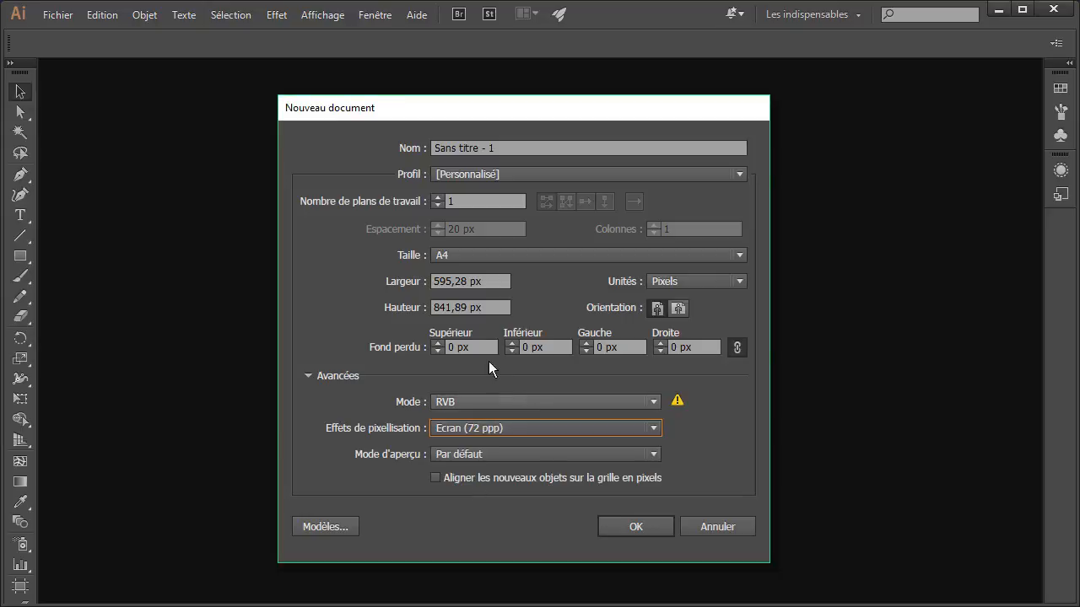
- Set the new document's width to 1024 px and height to 768 px, and create it
drag(489, 278, 374, 279)
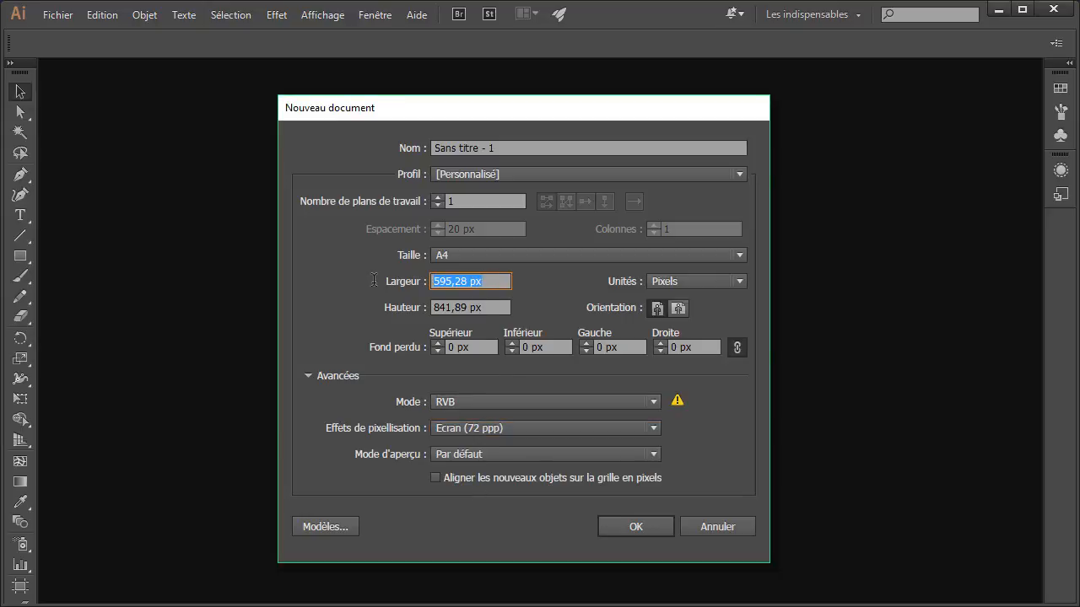
text(102)
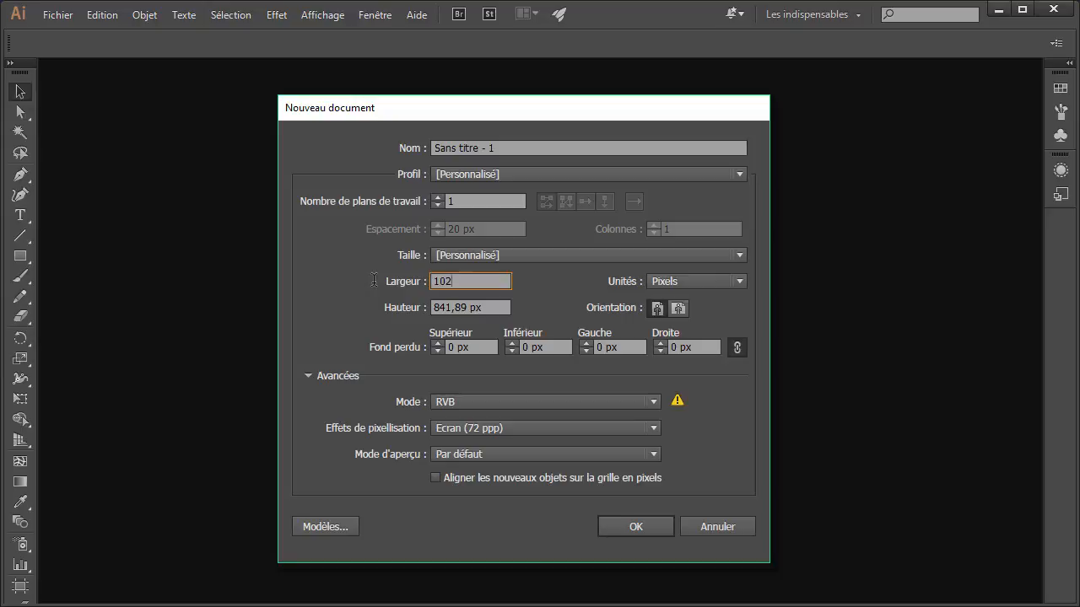
text(4)
drag(491, 306, 347, 317)
text(768)
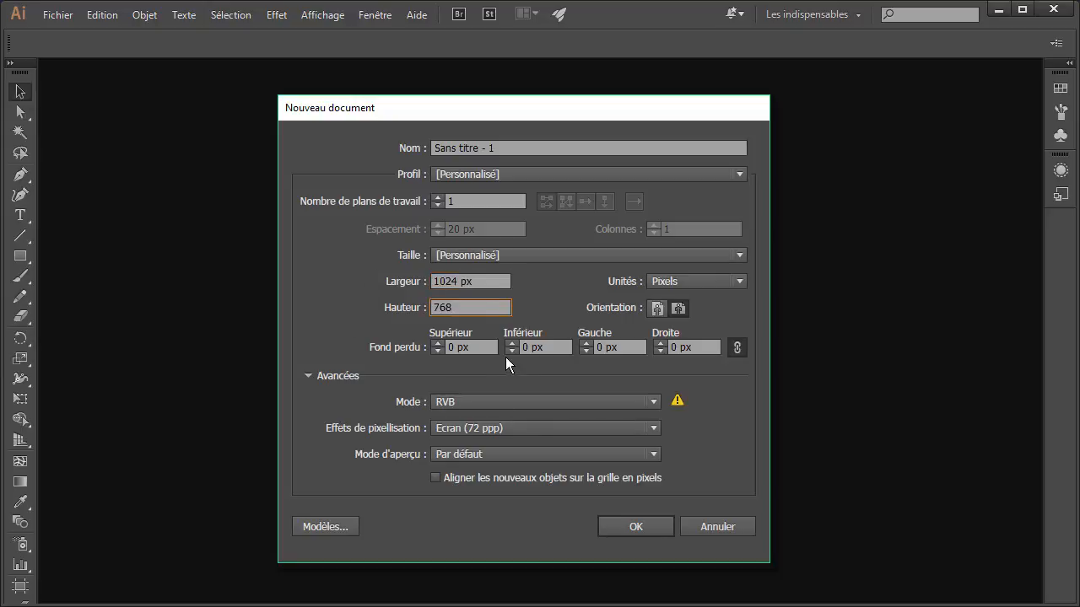
click(639, 535)
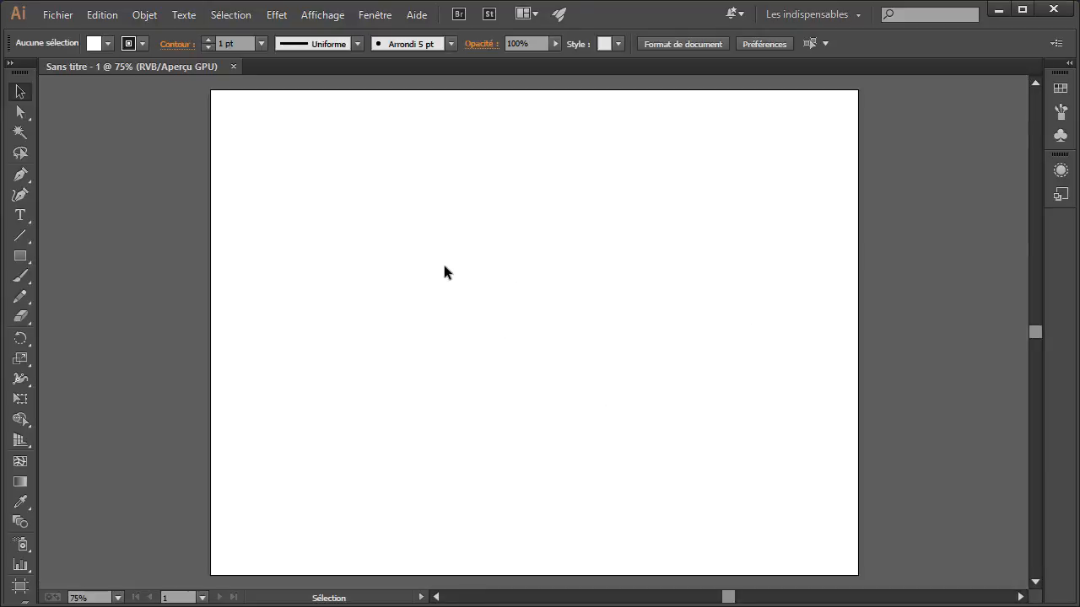
- Draw an upright five-pointed star about 93 px wide and 88 px high in the upper-left area of the artboard
key(ctrl+space)
click(529, 307)
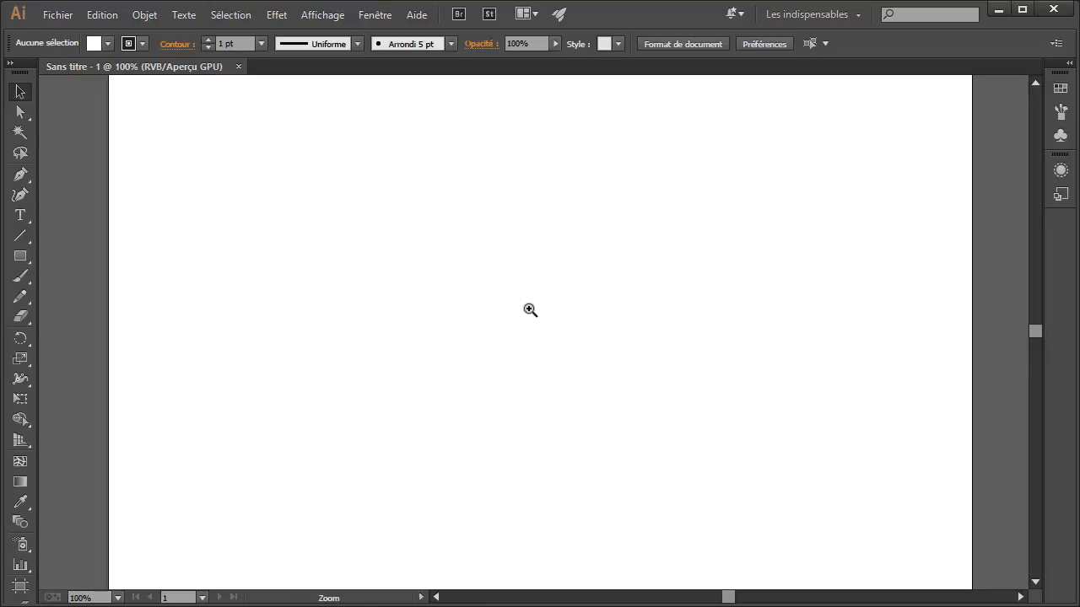
click(530, 310)
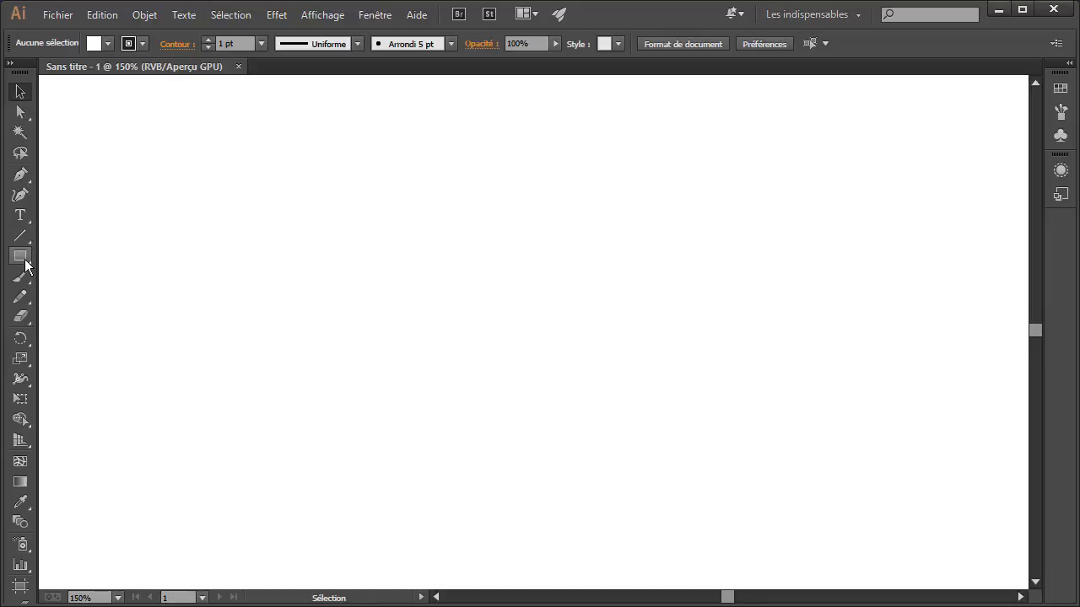
drag(25, 266, 24, 265)
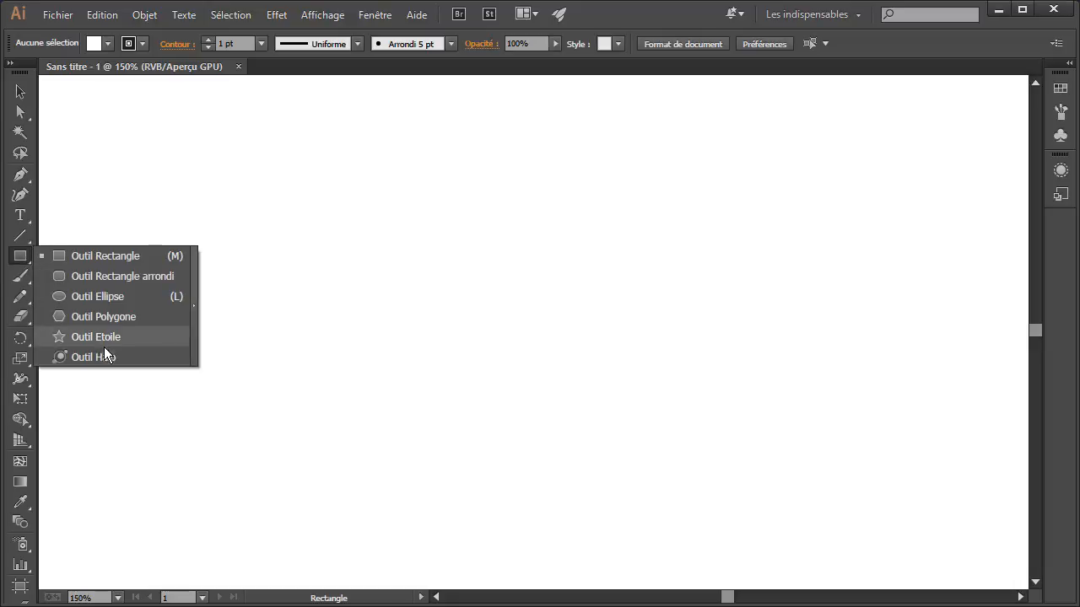
drag(104, 347, 113, 336)
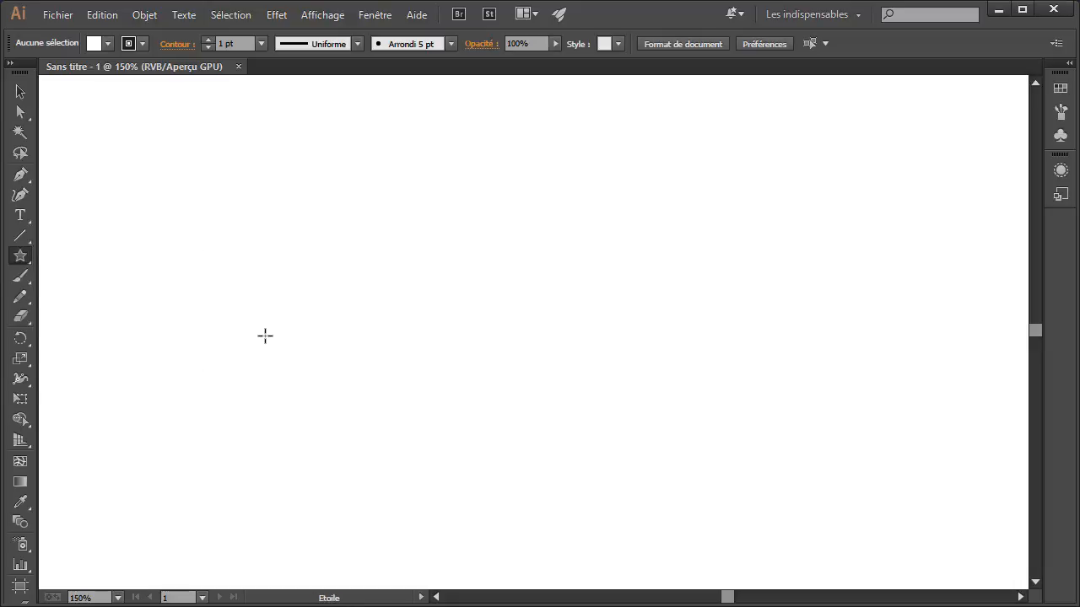
drag(209, 242, 245, 295)
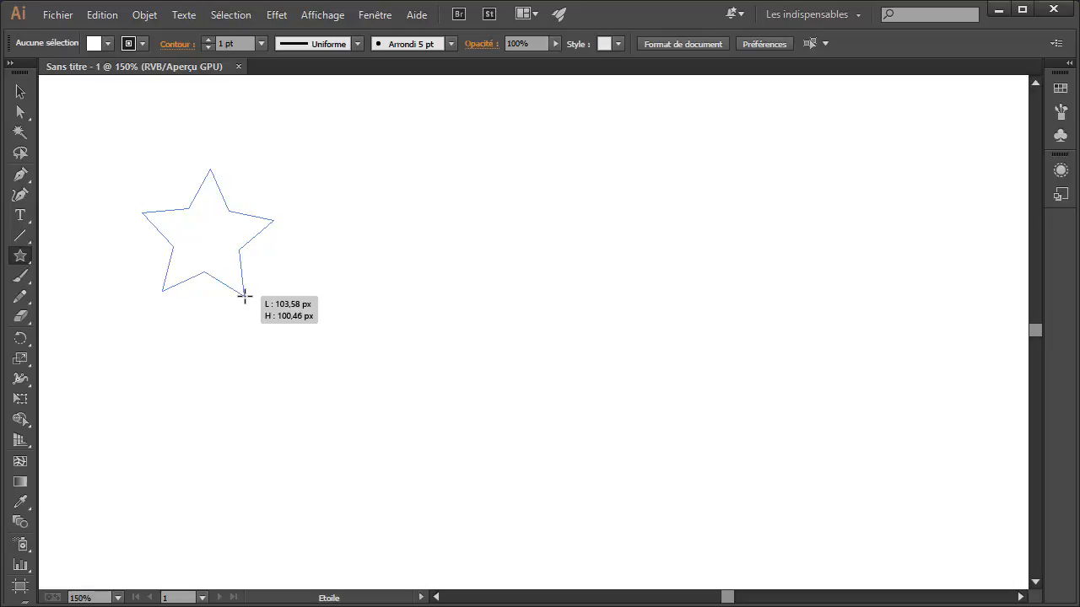
drag(244, 296, 260, 267)
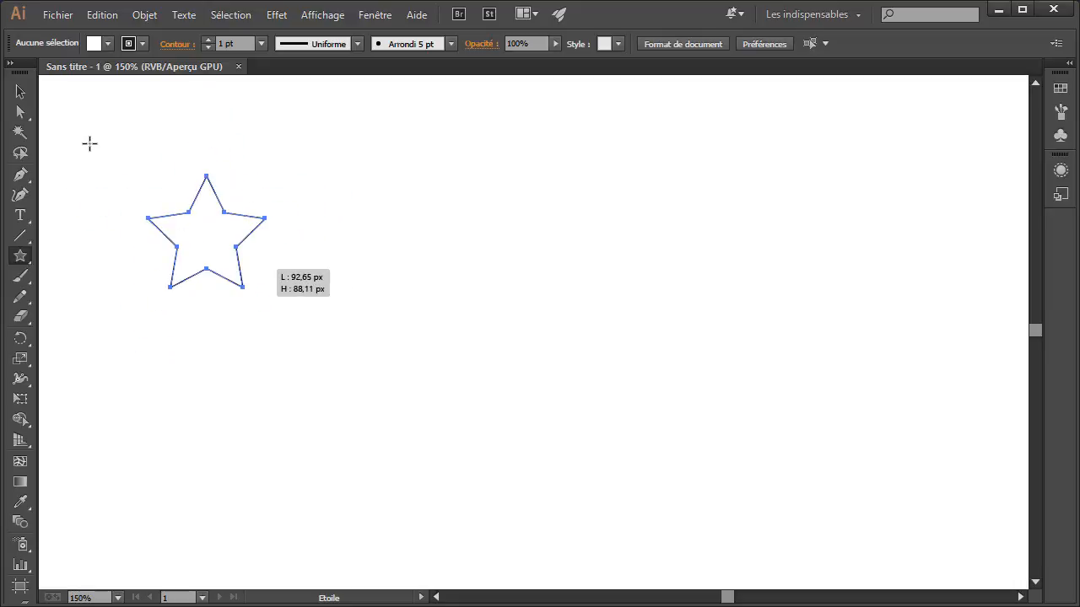
- Remove the star's stroke, fill it with yellow and deselect it
click(21, 93)
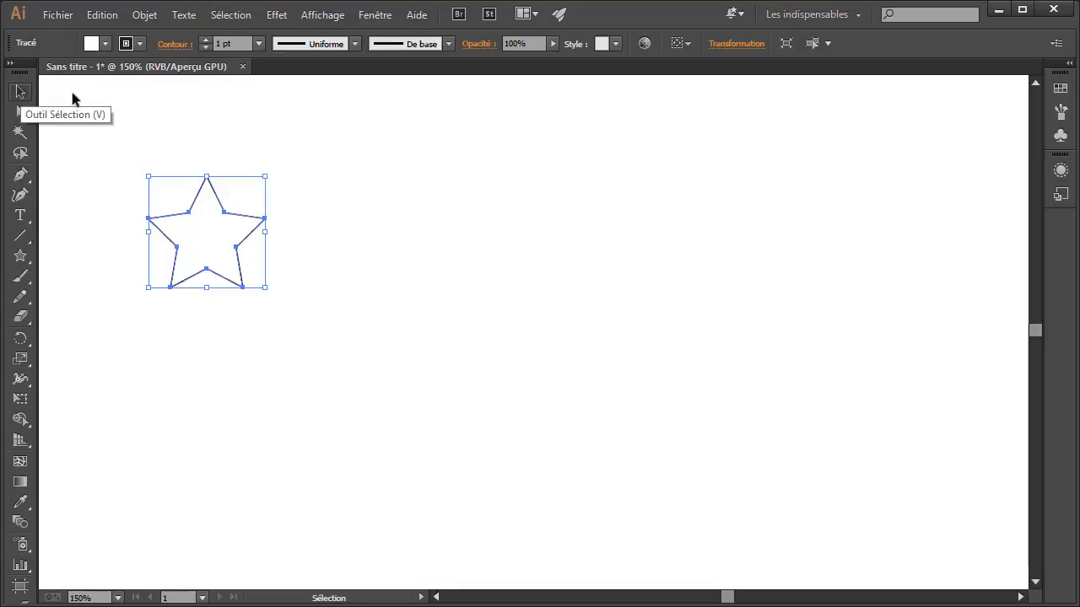
click(128, 47)
click(0, 69)
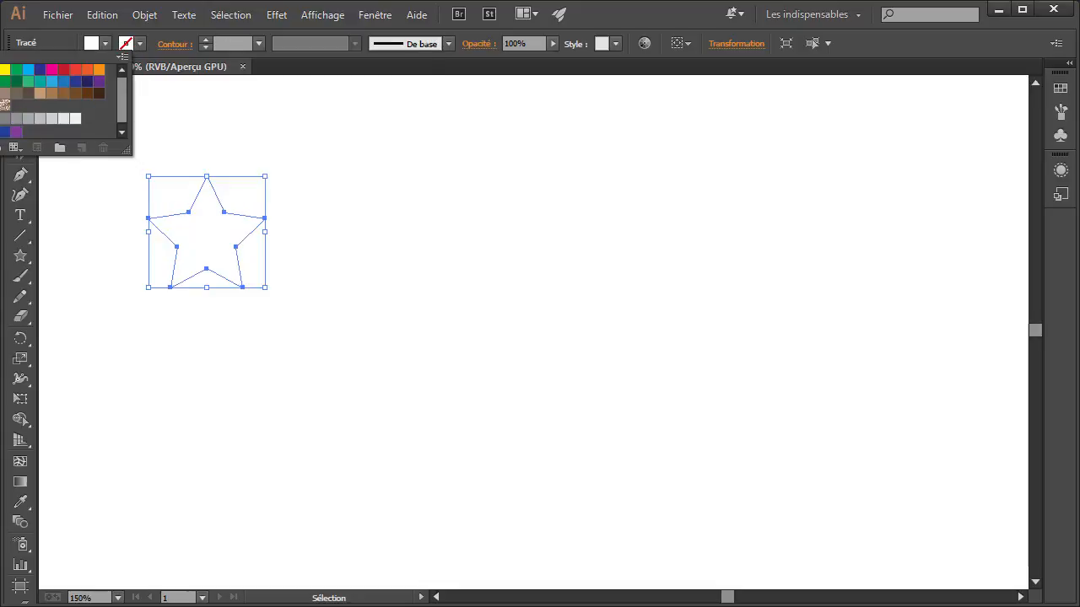
click(93, 43)
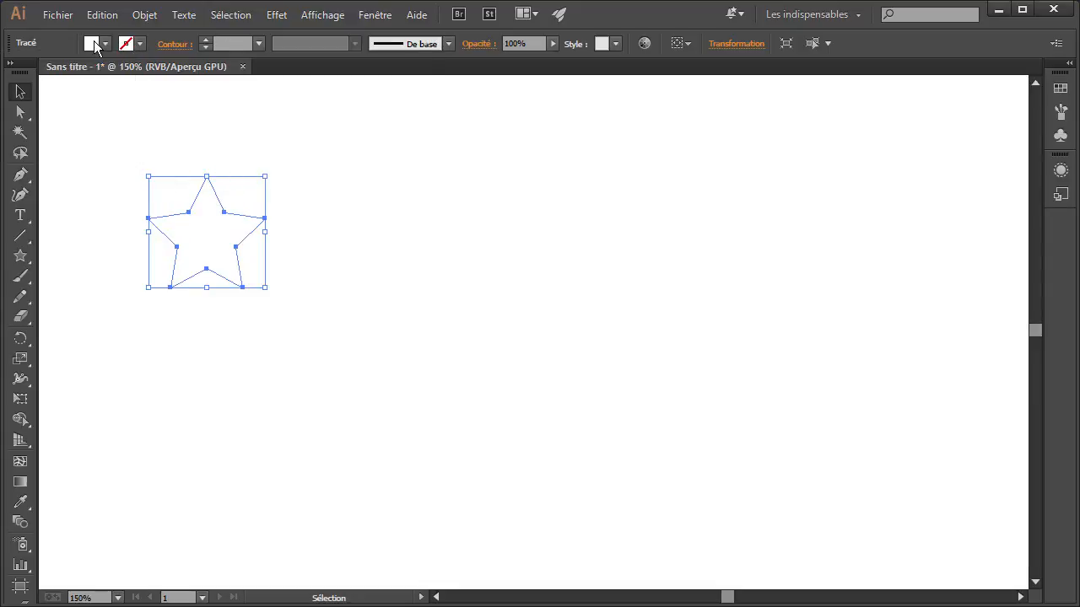
click(93, 45)
click(0, 70)
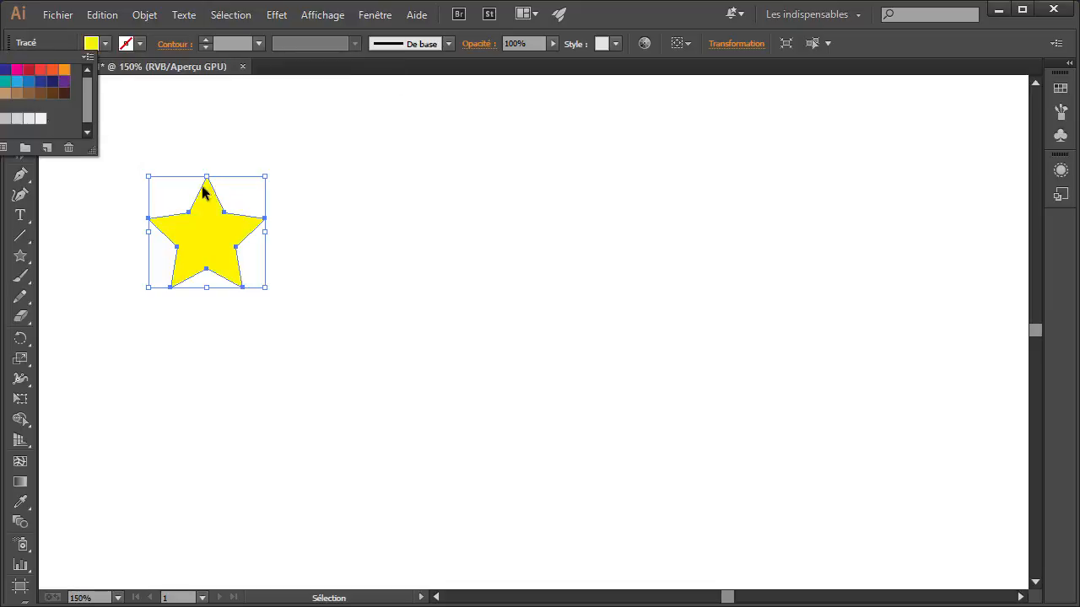
click(327, 276)
click(327, 282)
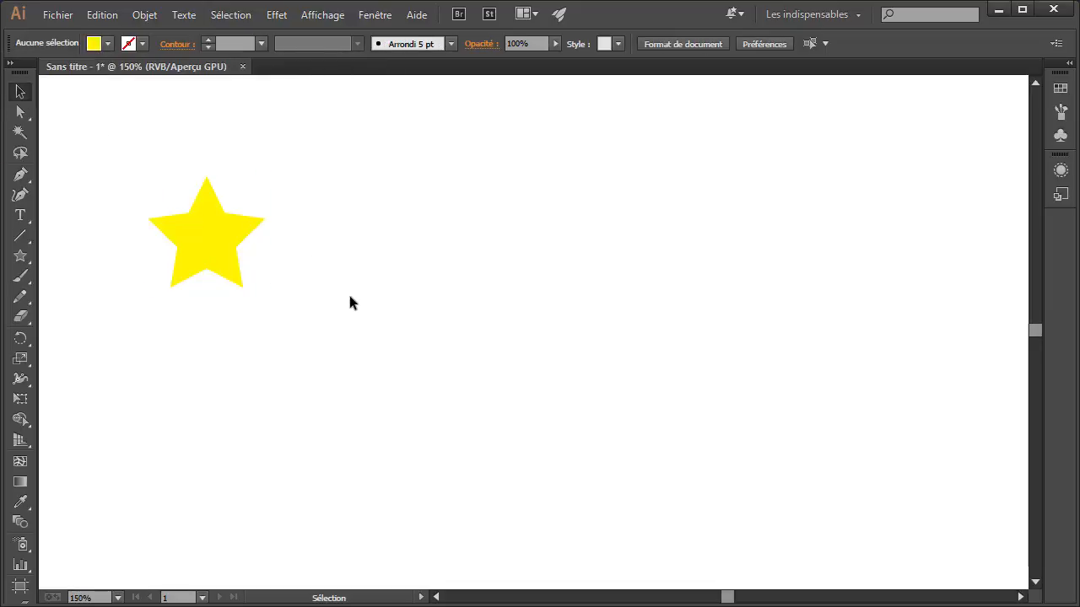
- Try duplicating the yellow star twice in a horizontal row without a grid, and undo both copies
click(209, 246)
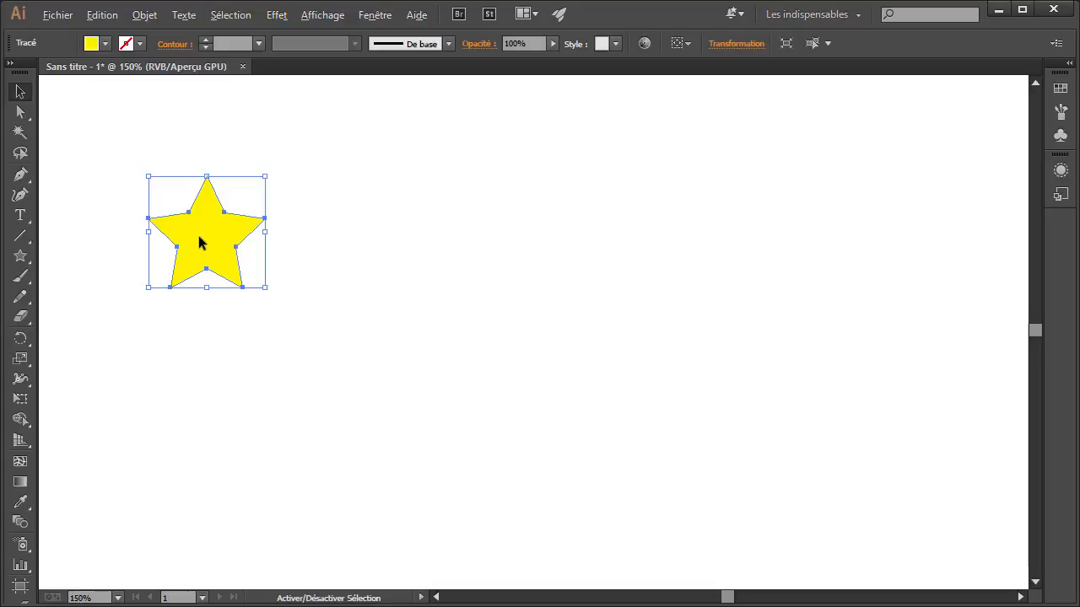
drag(209, 244, 506, 239)
click(412, 312)
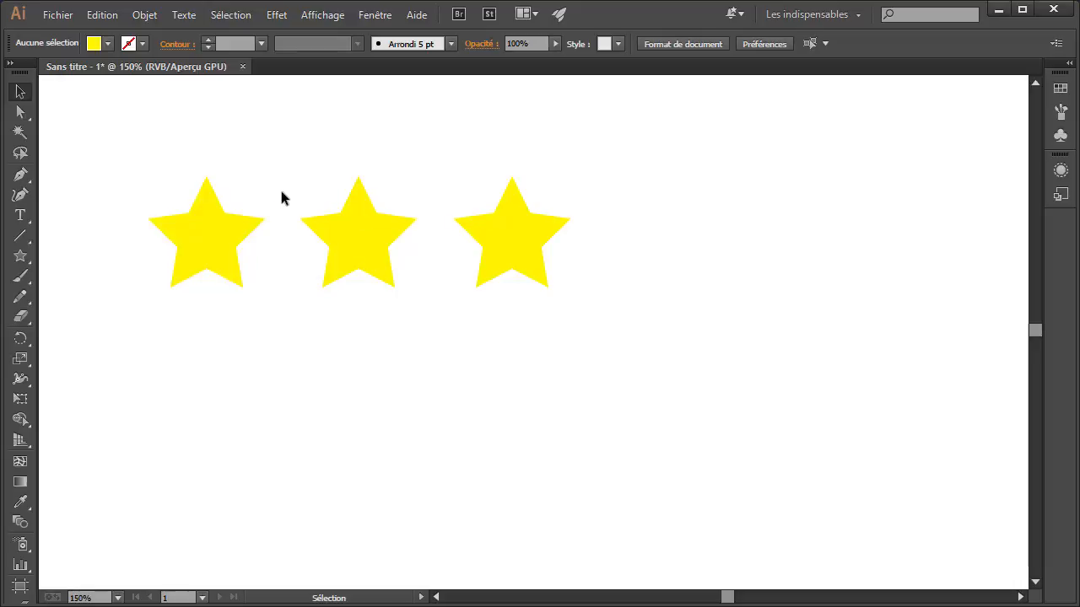
key(a)
key(ctrl+z)
key(ctrl+z)
click(293, 214)
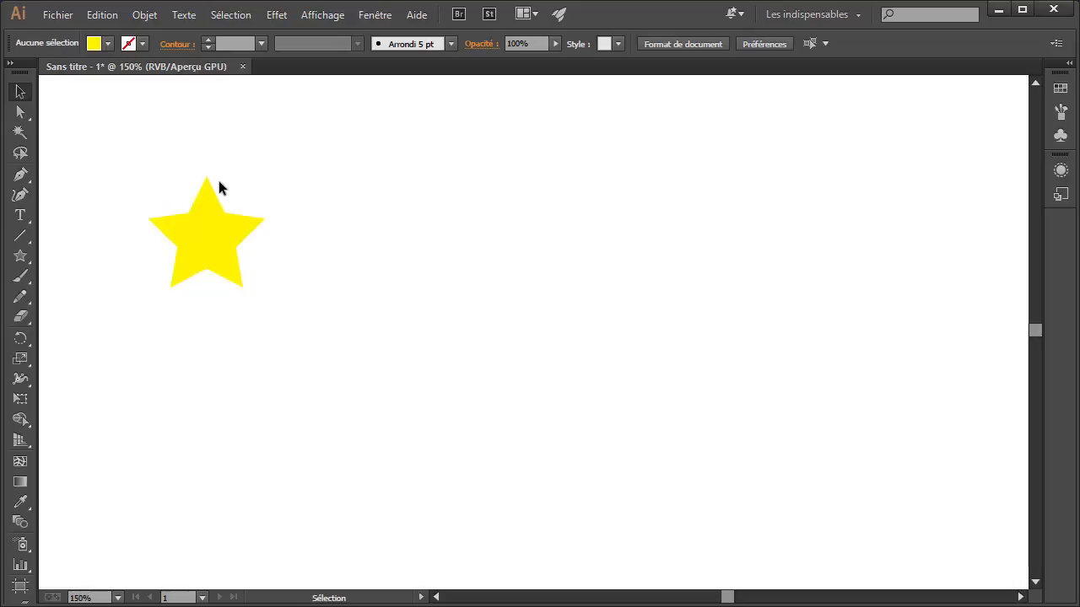
- Show the document grid and move the star so its bounding box's upper-left corner sits on a major grid intersection
click(308, 20)
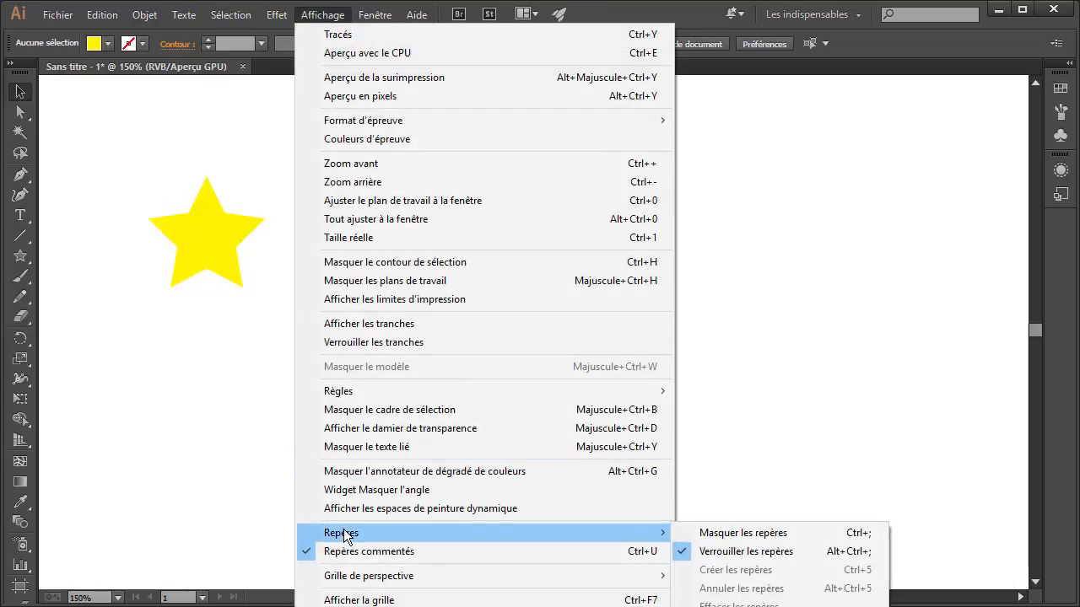
click(359, 599)
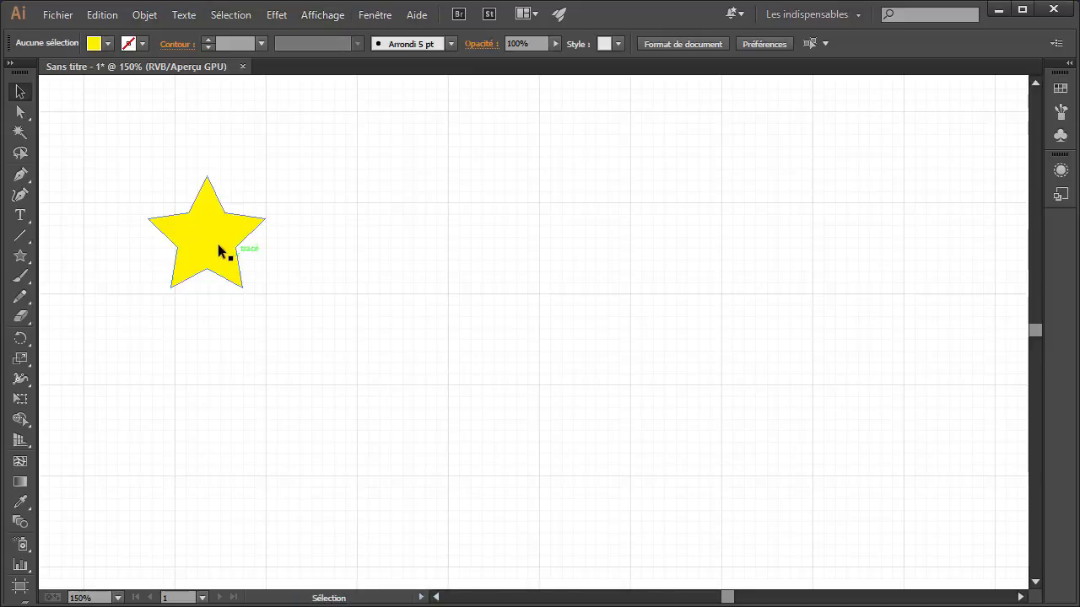
drag(218, 244, 328, 268)
click(322, 14)
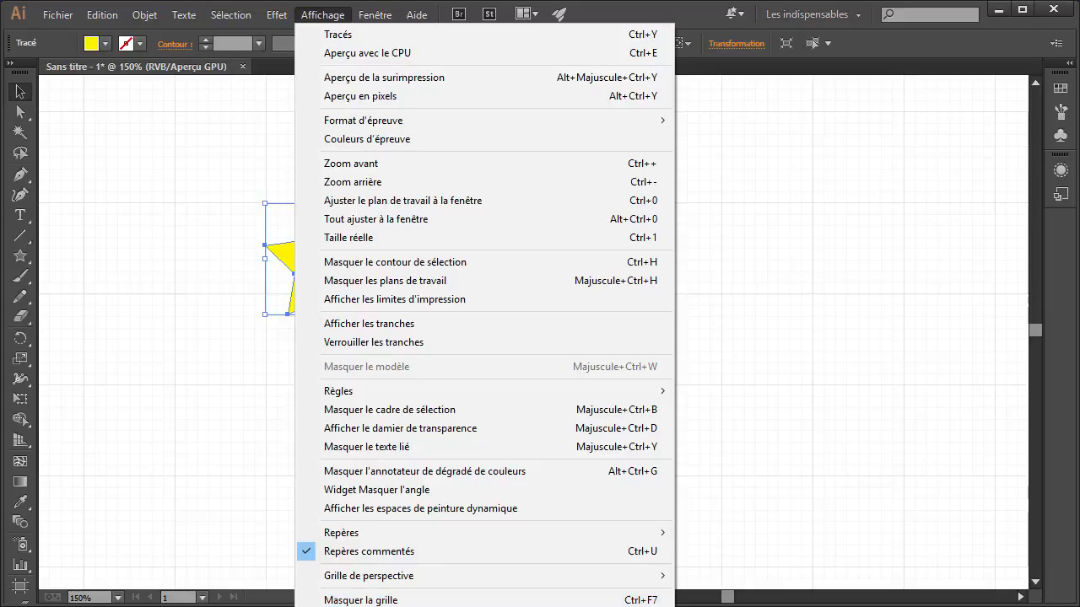
key(Escape)
- Align the star's left and top edges with major grid lines and scale it down proportionally to roughly one large grid square
drag(352, 265, 474, 255)
ctrl+click(454, 261)
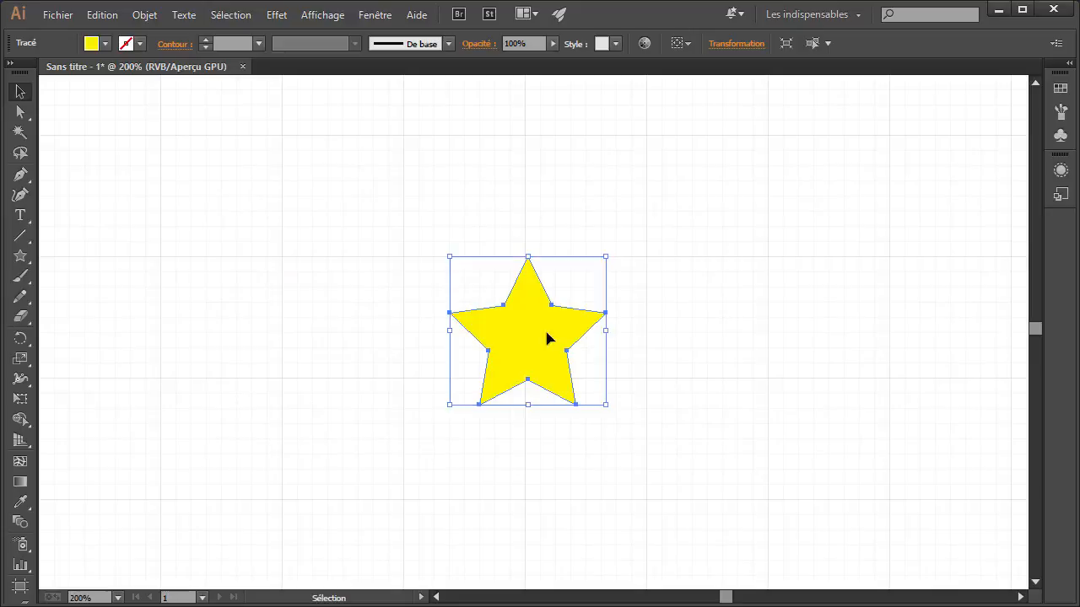
drag(540, 335, 374, 335)
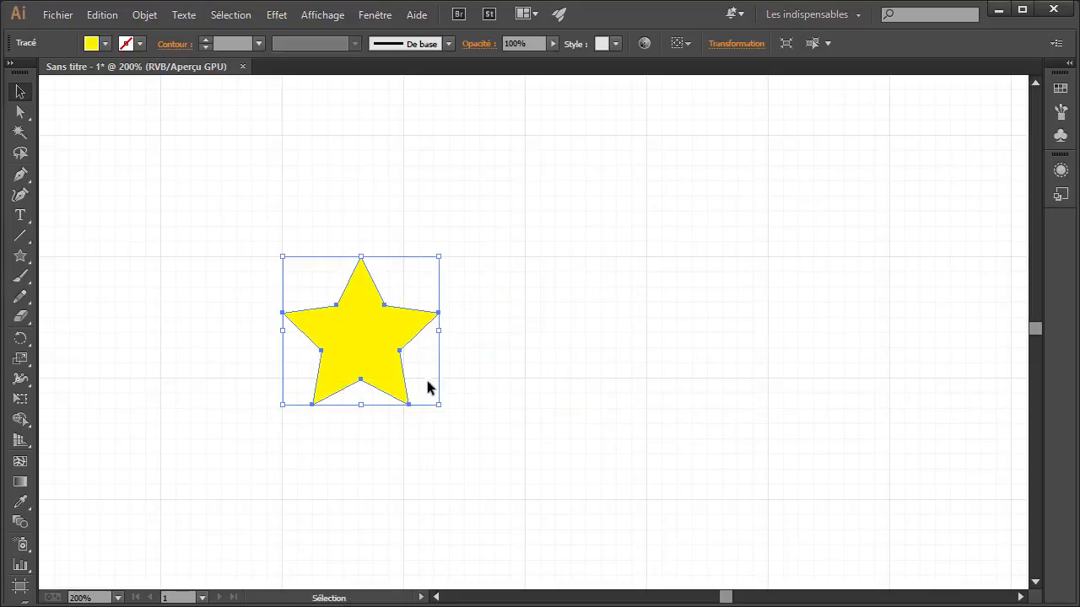
drag(438, 405, 404, 376)
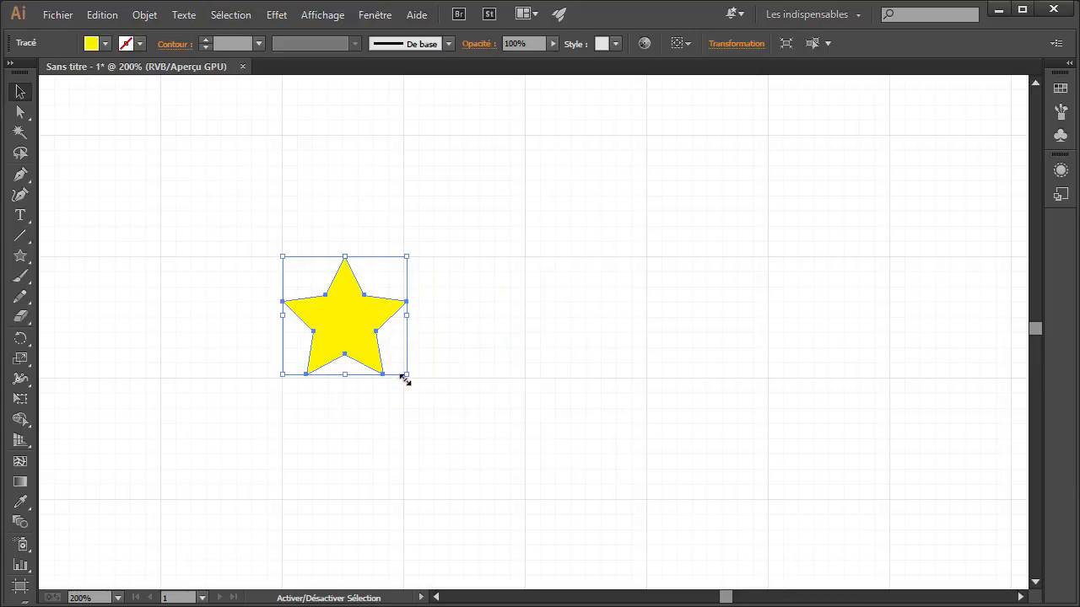
drag(340, 320, 342, 319)
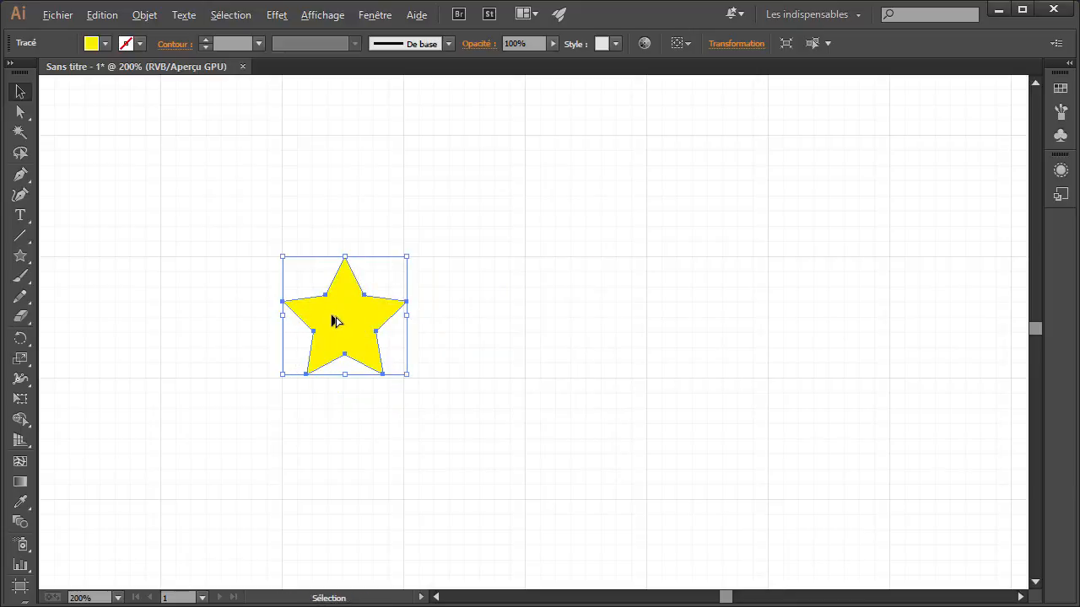
- Duplicate the star three times horizontally along the same grid line with small gaps, making a row of four, and deselect
drag(334, 320, 762, 320)
click(722, 311)
click(637, 313)
key(ctrl+shift+a)
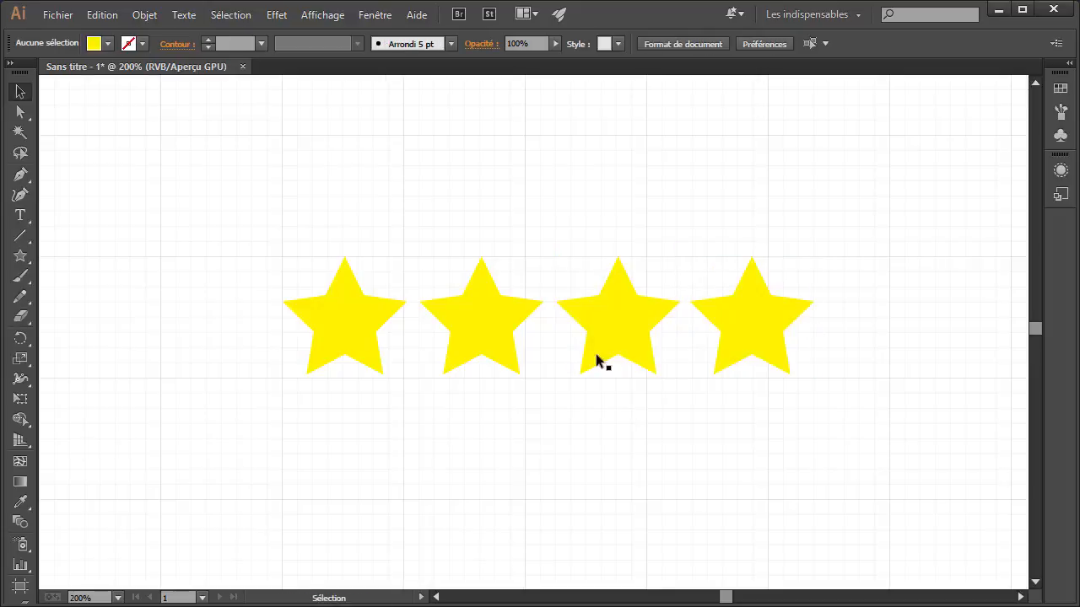
- Examine the spacing between the tips of the neighbouring stars against the grid up close
ctrl+click(591, 376)
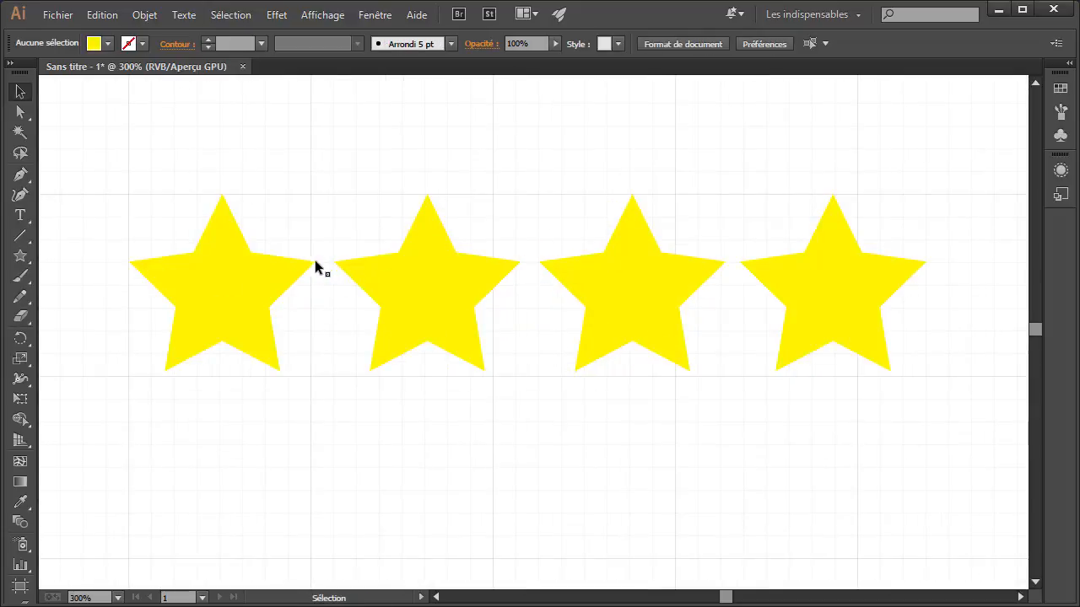
key(ctrl+space)
drag(305, 239, 469, 404)
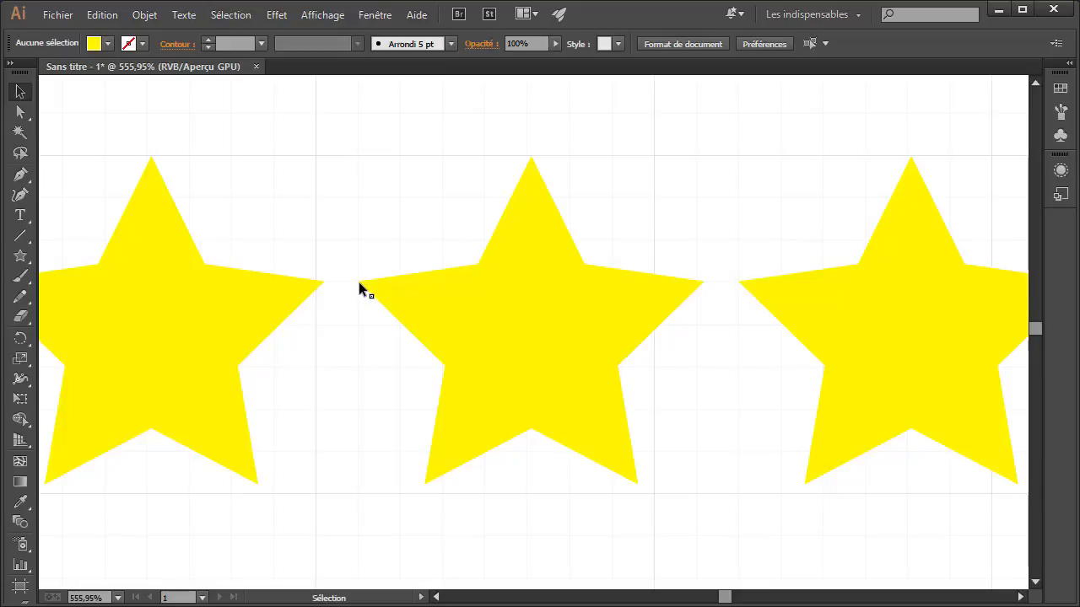
- Examine the row of four stars and how the gaps between them relate to the grid, up close and from farther out
drag(667, 311, 489, 341)
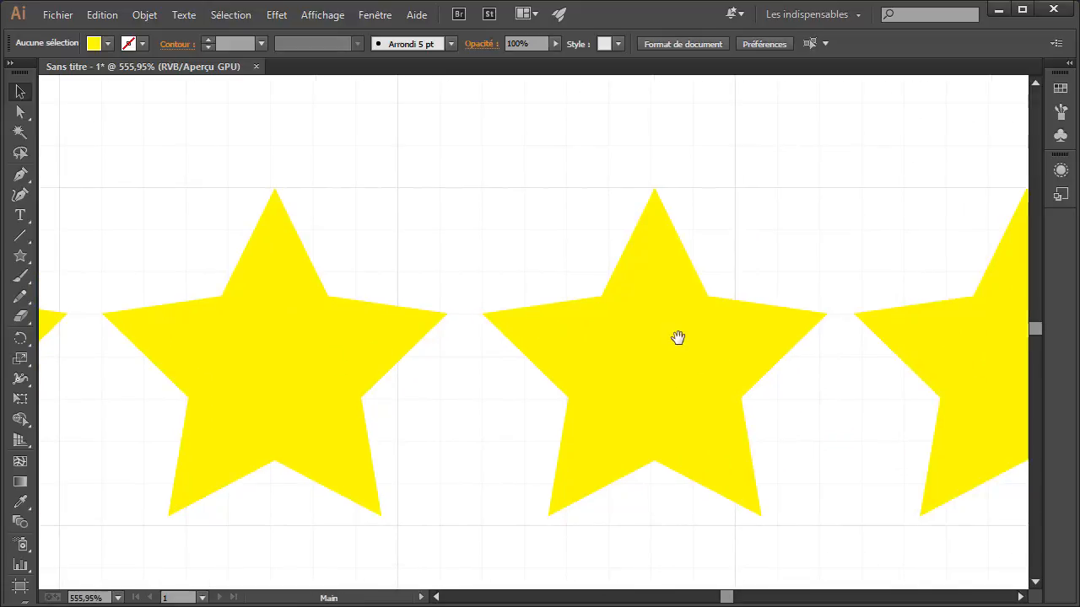
drag(678, 337, 665, 282)
ctrl+alt+click(608, 342)
ctrl+alt+click(607, 341)
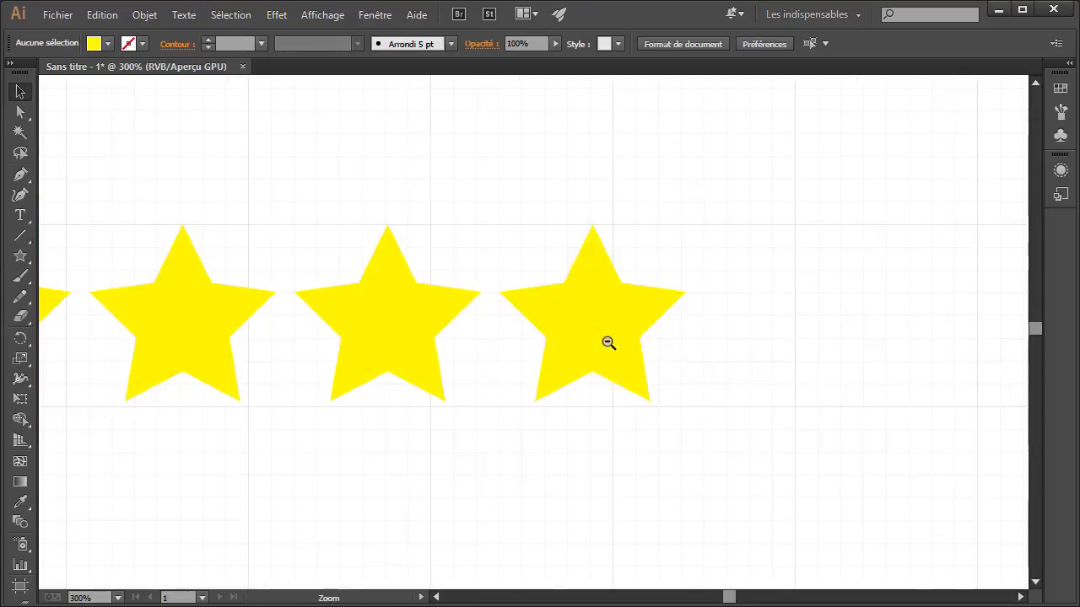
ctrl+alt+click(607, 342)
drag(504, 363, 645, 349)
ctrl+click(536, 352)
drag(530, 339, 531, 396)
ctrl+click(515, 356)
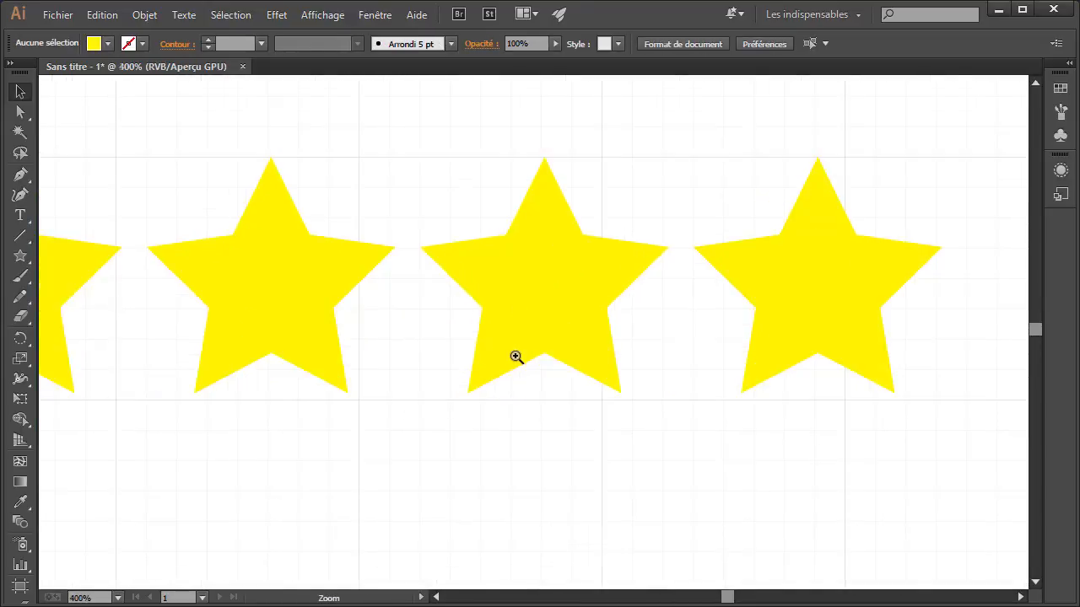
ctrl+alt+click(515, 355)
ctrl+alt+click(515, 354)
drag(517, 348, 481, 419)
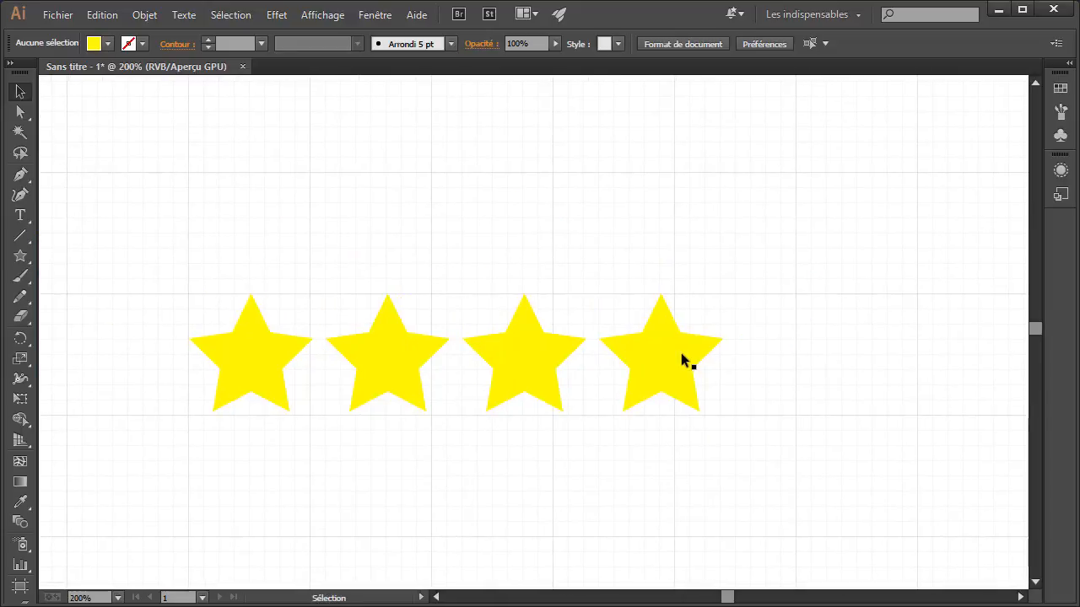
drag(565, 407, 517, 347)
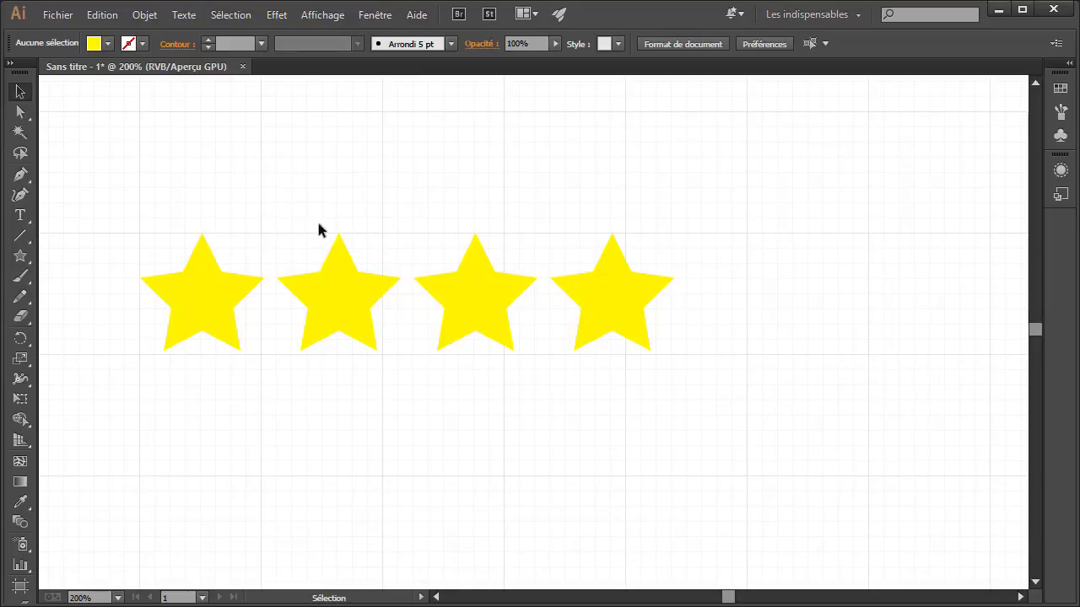
- Delete the three duplicated stars, keeping only the first star of the row
drag(307, 212, 760, 386)
key(Delete)
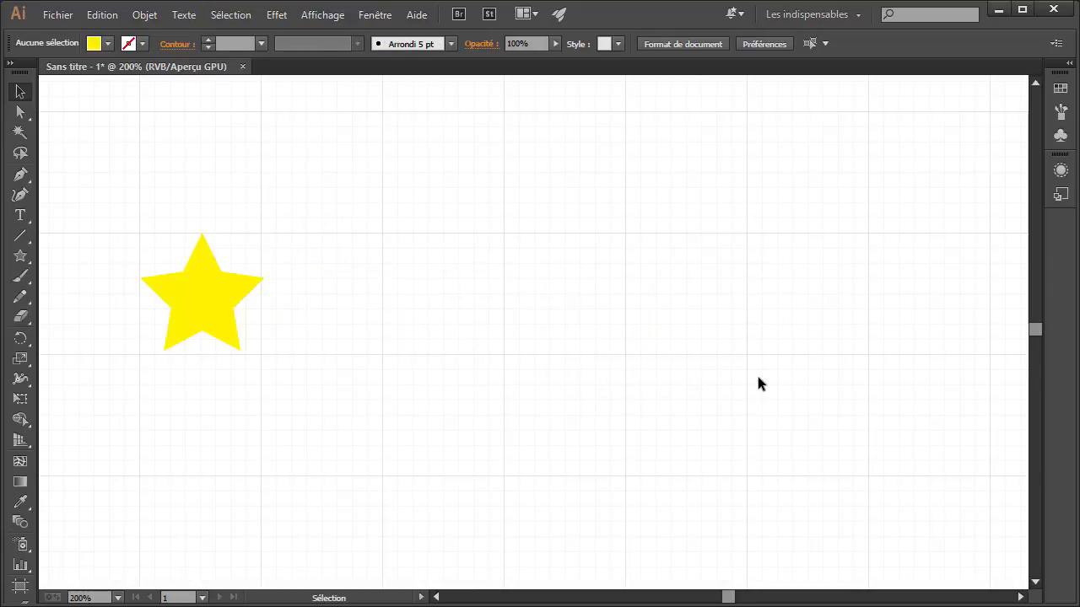
- Hide the document grid, move the remaining star slightly to the right and deselect it
click(312, 18)
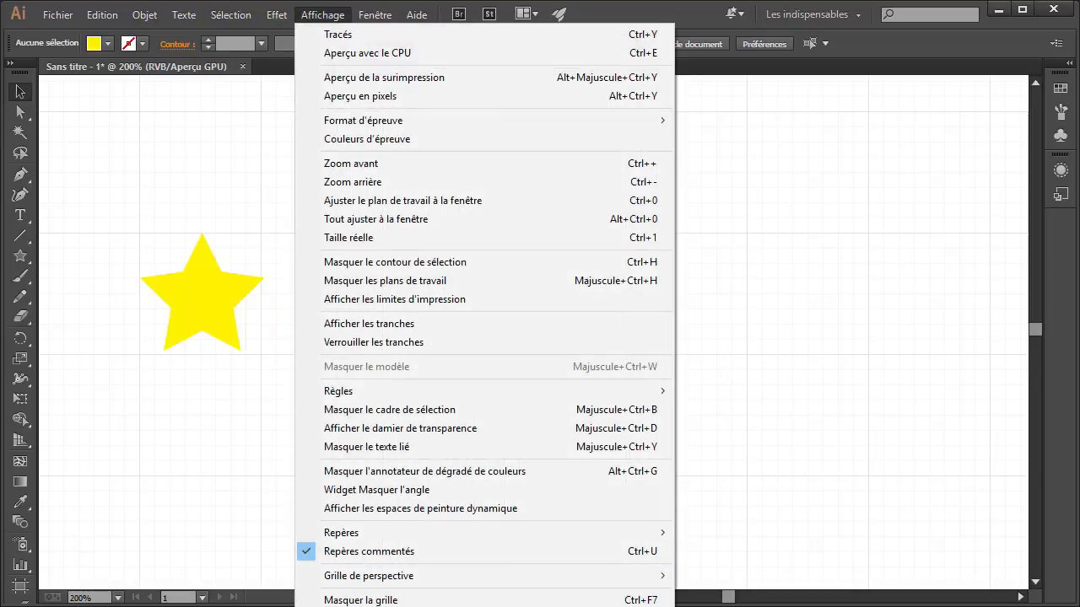
key(Escape)
click(317, 16)
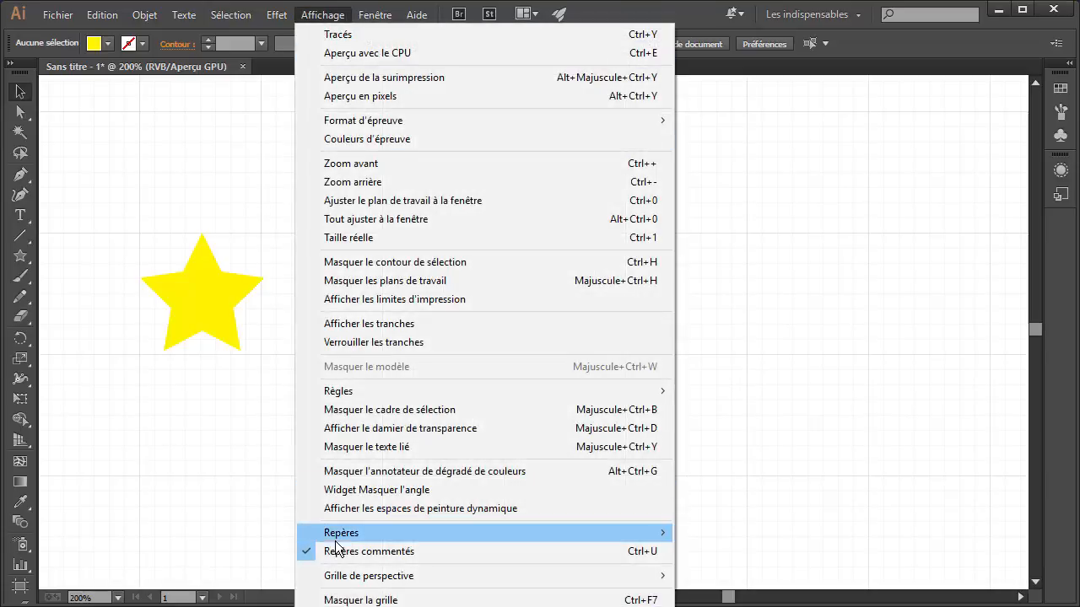
click(363, 600)
drag(186, 292, 211, 291)
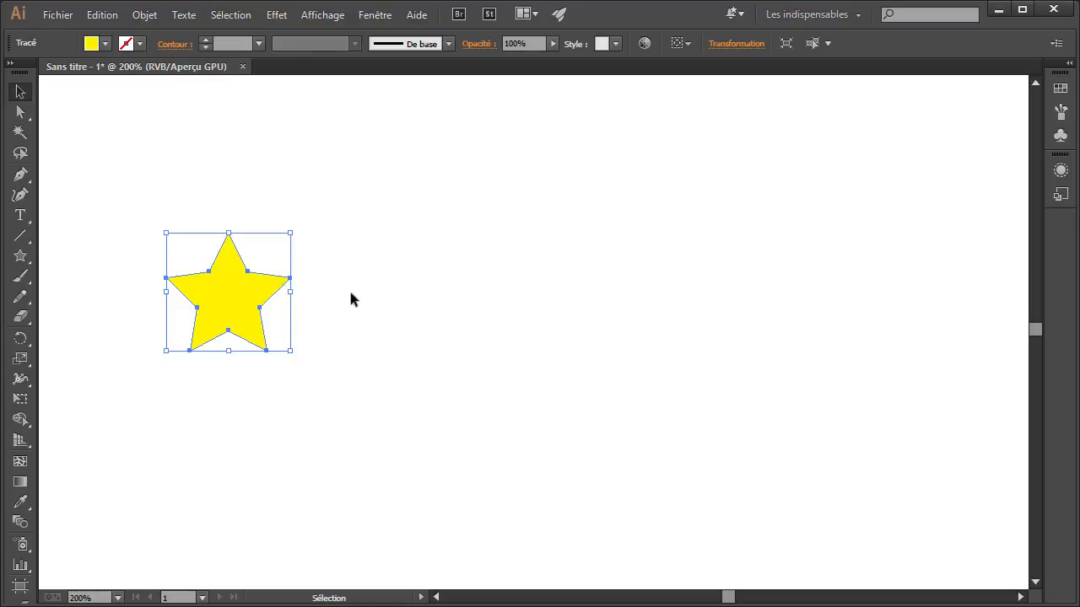
click(428, 297)
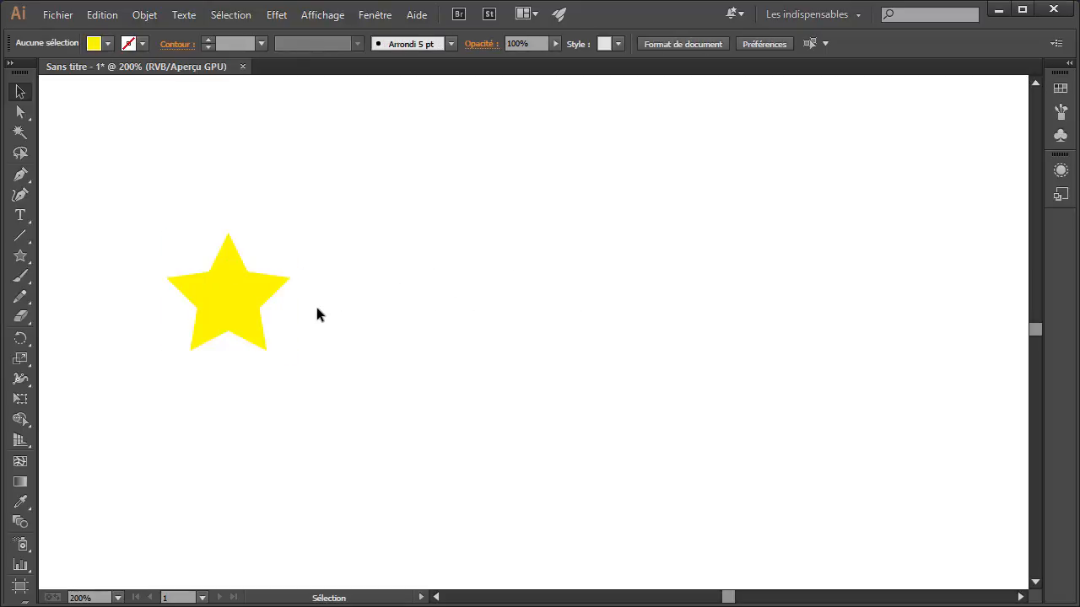
- Check the keyboard increment in the General preferences and leave them without saving changes
click(144, 16)
mouse_move(102, 16)
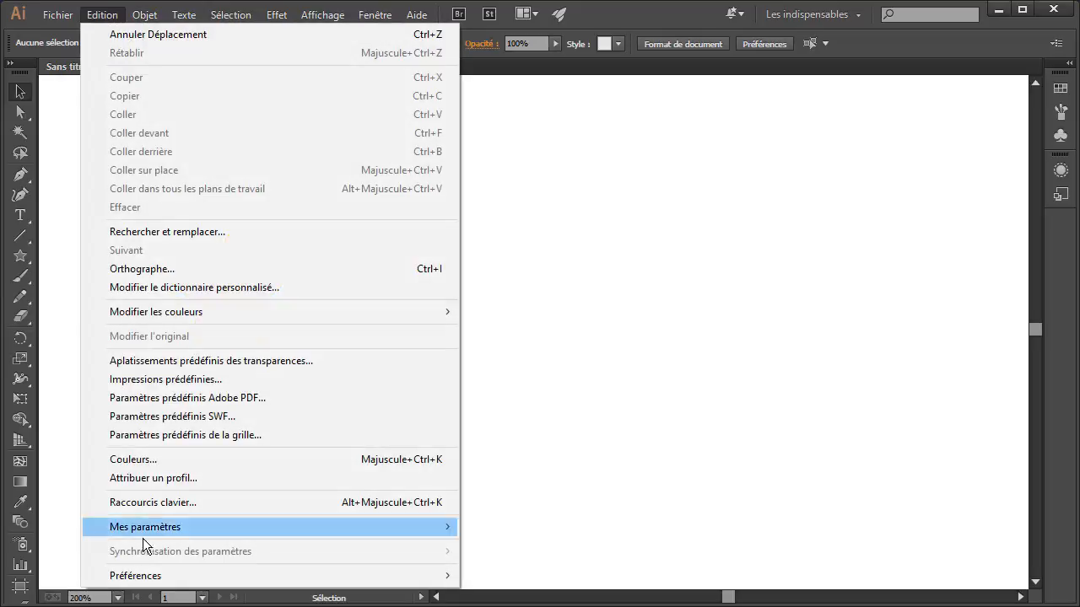
mouse_move(145, 575)
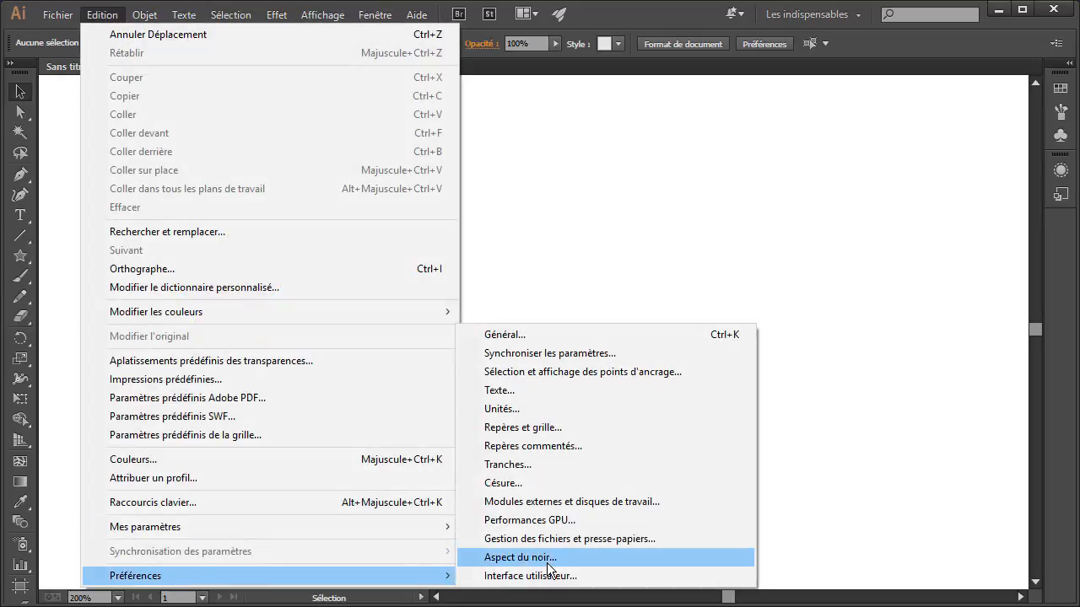
click(493, 333)
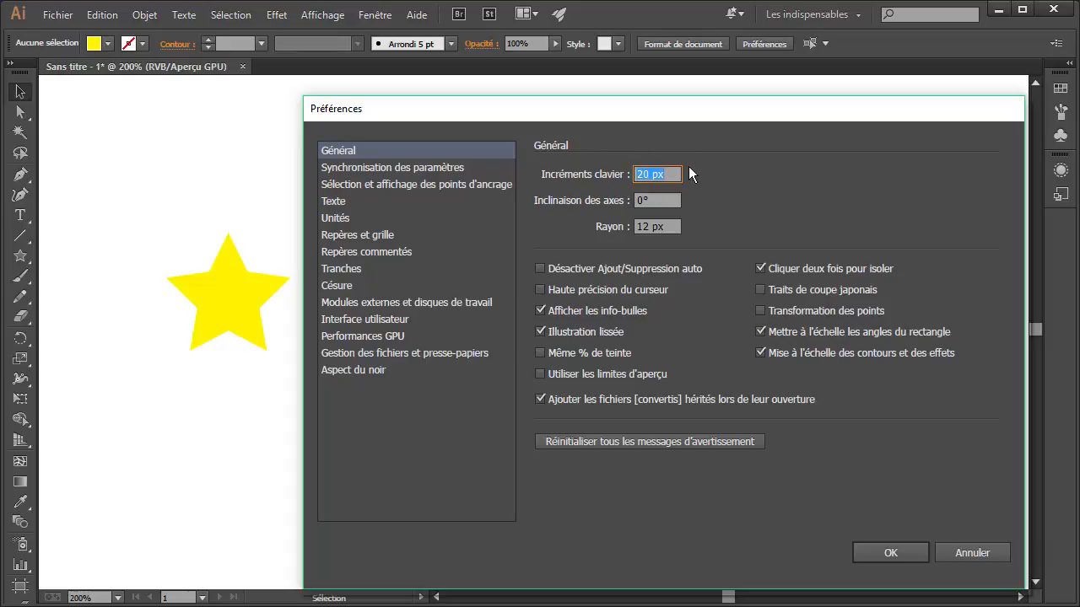
click(638, 173)
drag(638, 173, 663, 173)
click(970, 553)
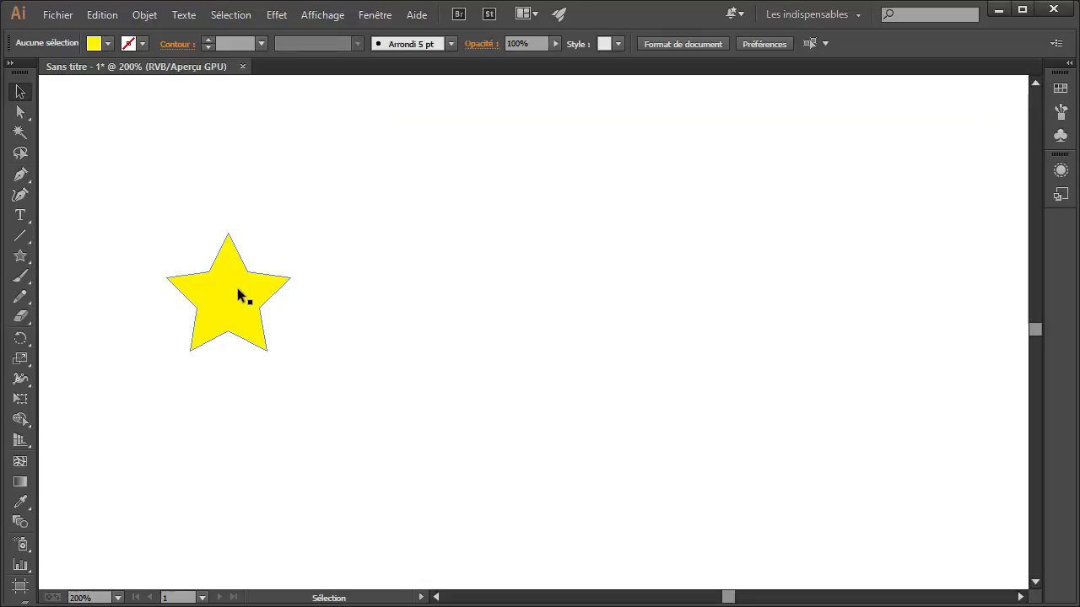
- Set the star's width to 100 px with its width and height proportions locked
click(239, 295)
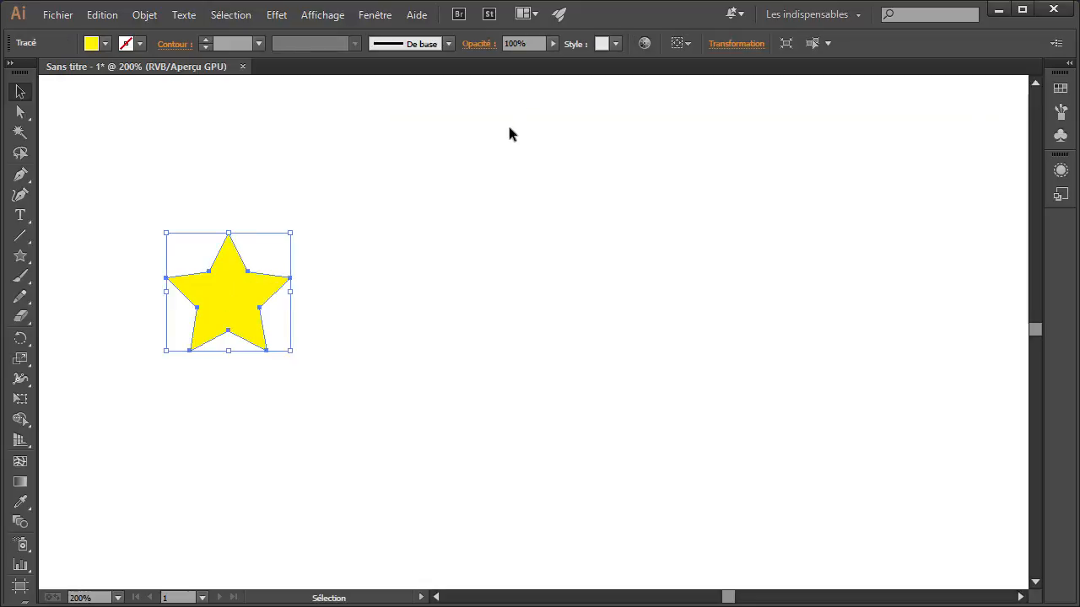
key(ctrl+z)
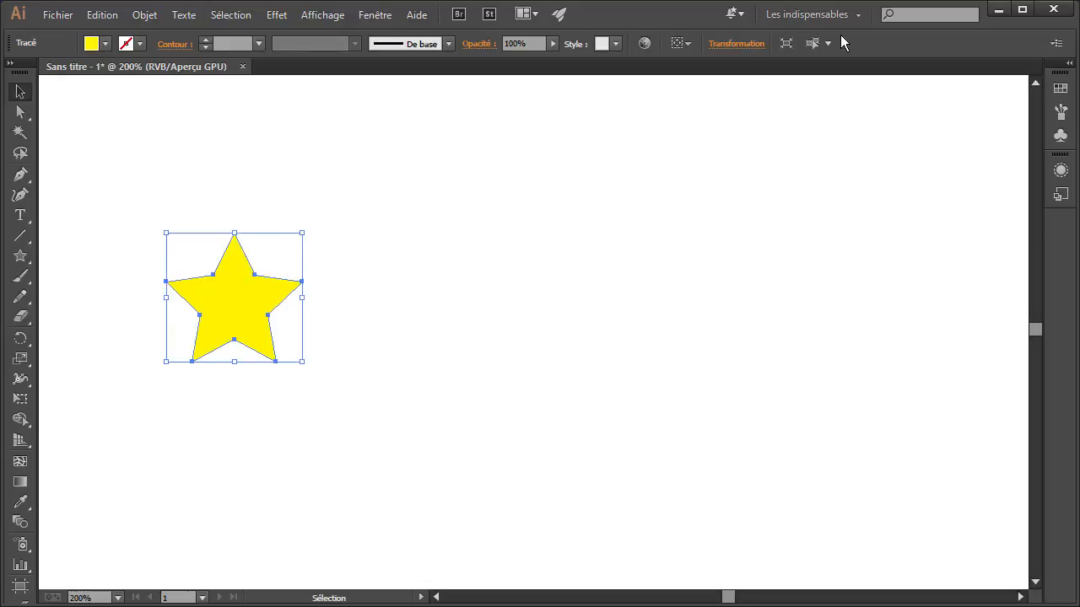
click(737, 46)
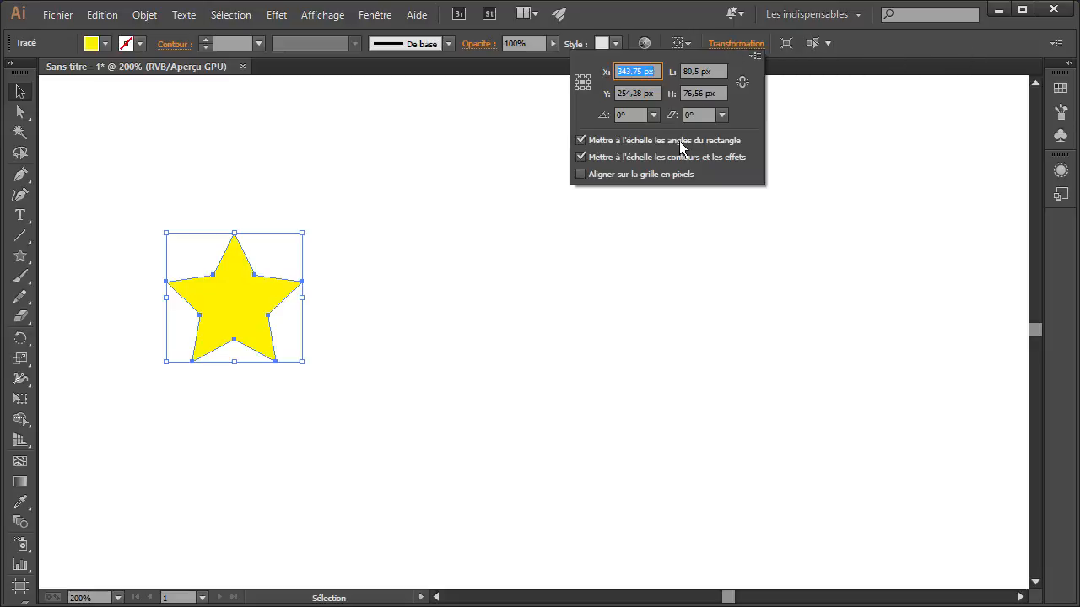
click(742, 83)
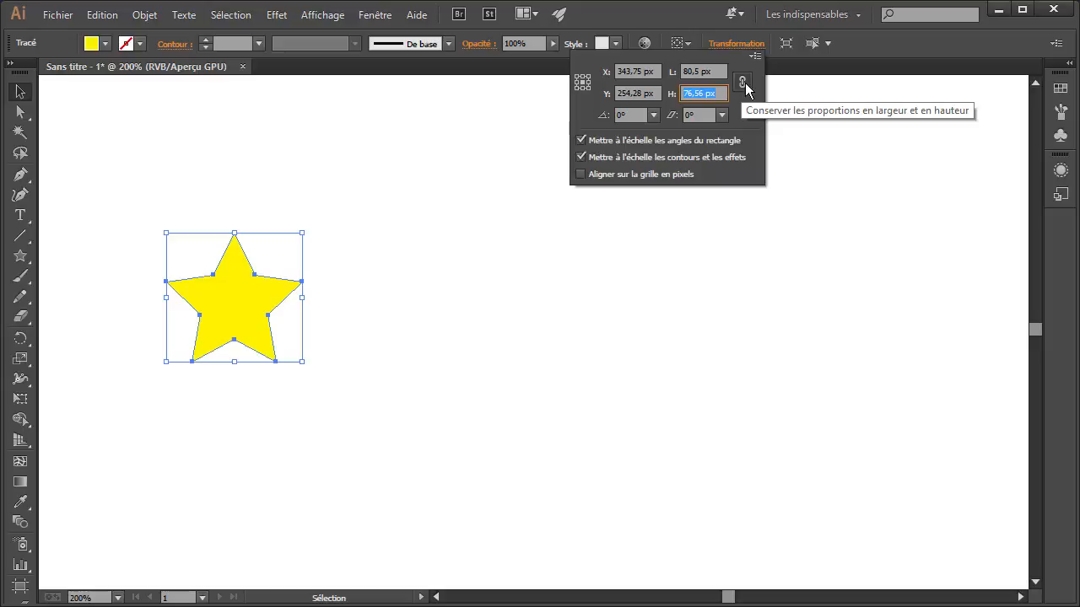
click(703, 71)
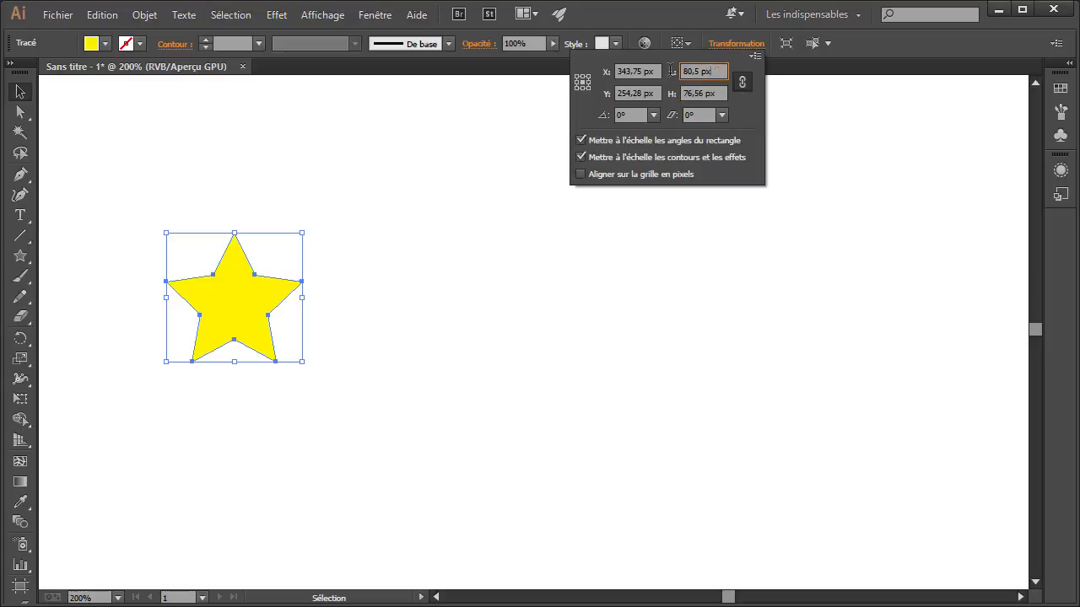
text(100)
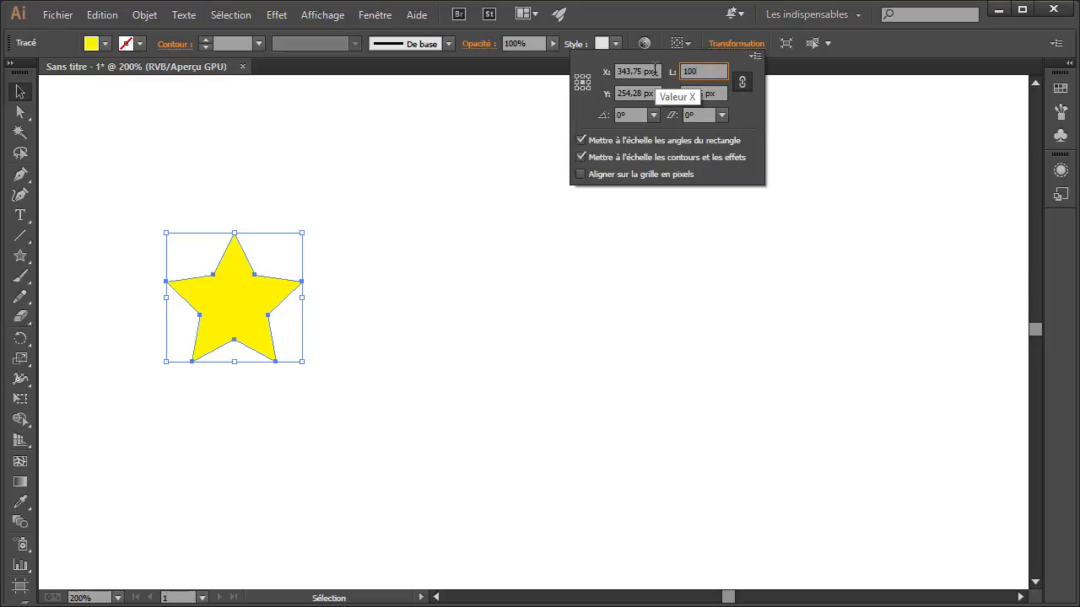
key(Return)
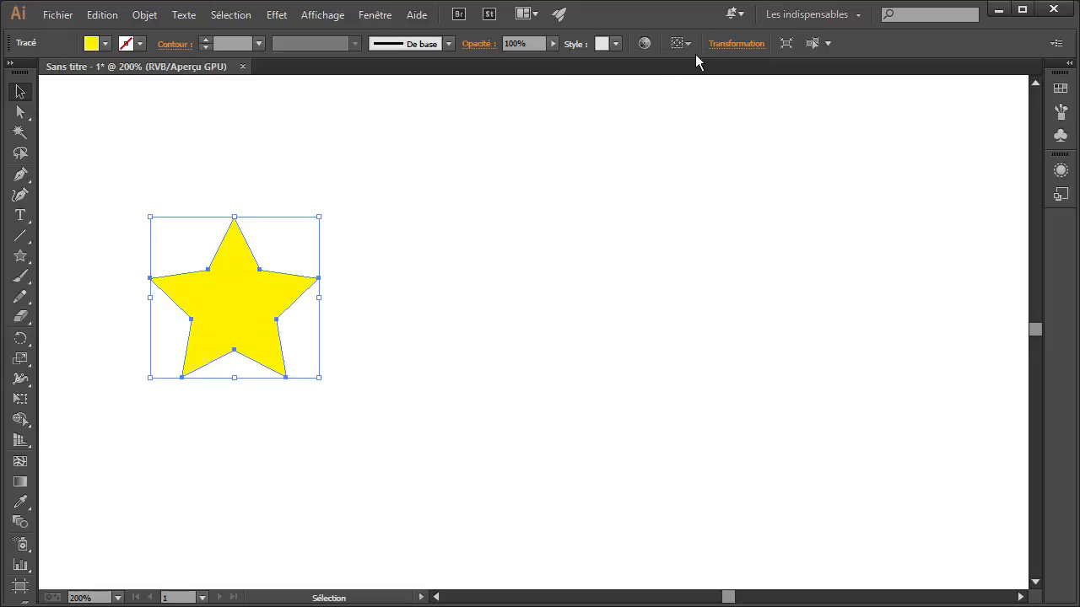
click(740, 45)
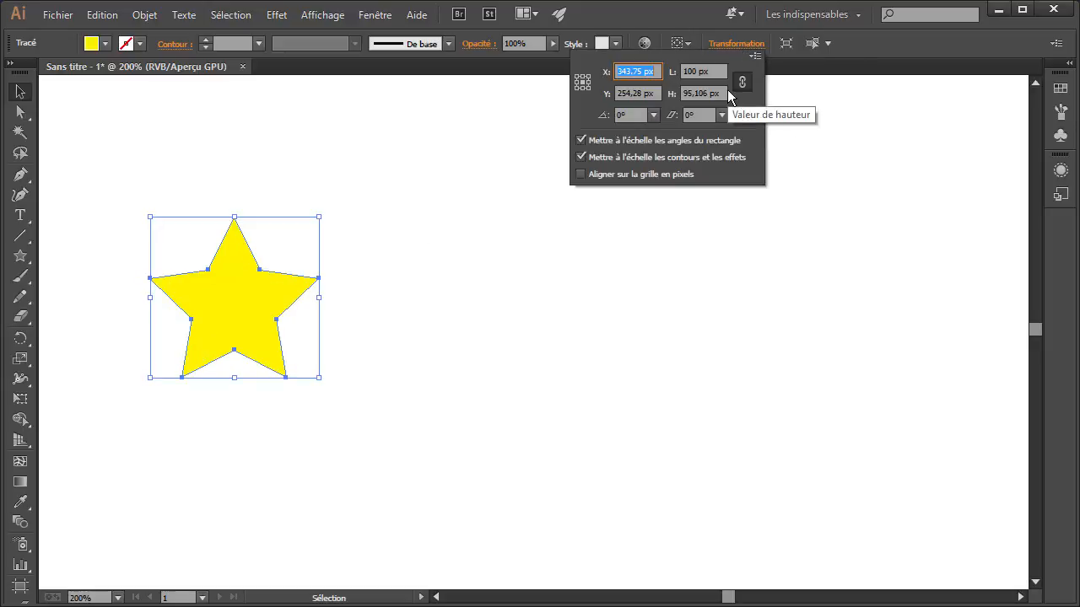
click(327, 312)
drag(132, 296, 164, 289)
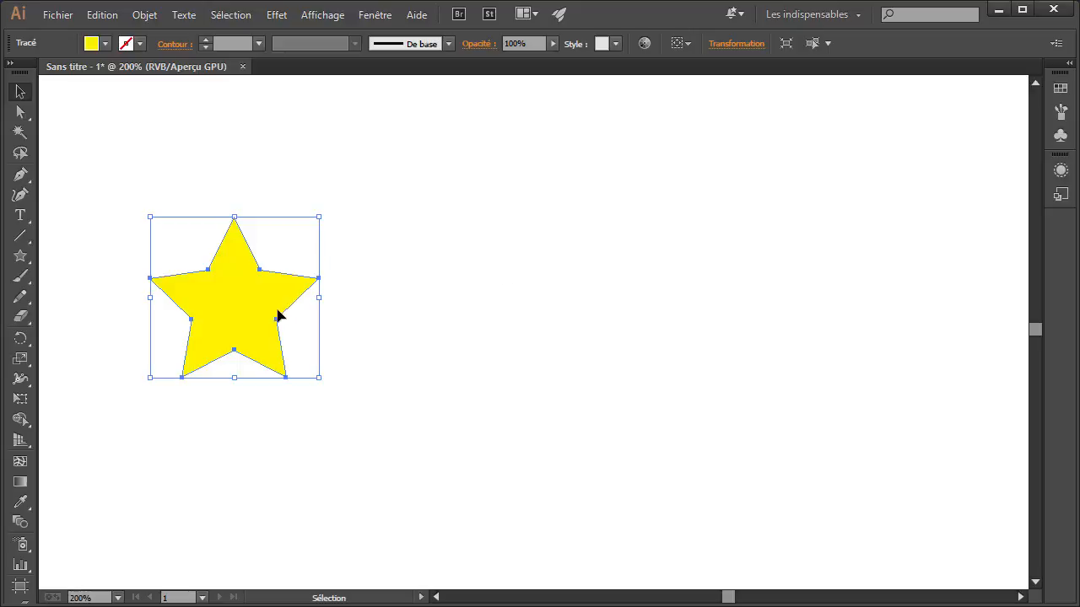
- Duplicate the star twice horizontally at equal intervals, leaving a gap of one star width between copies, and deselect
click(627, 293)
click(216, 308)
key(shift)
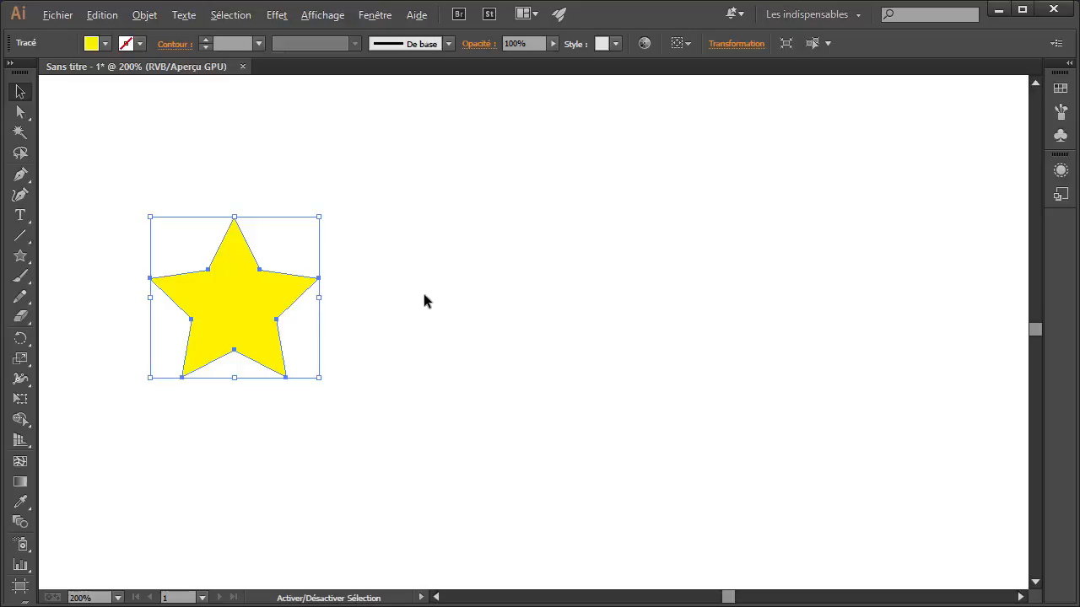
key(ctrl+d)
key(ctrl+d)
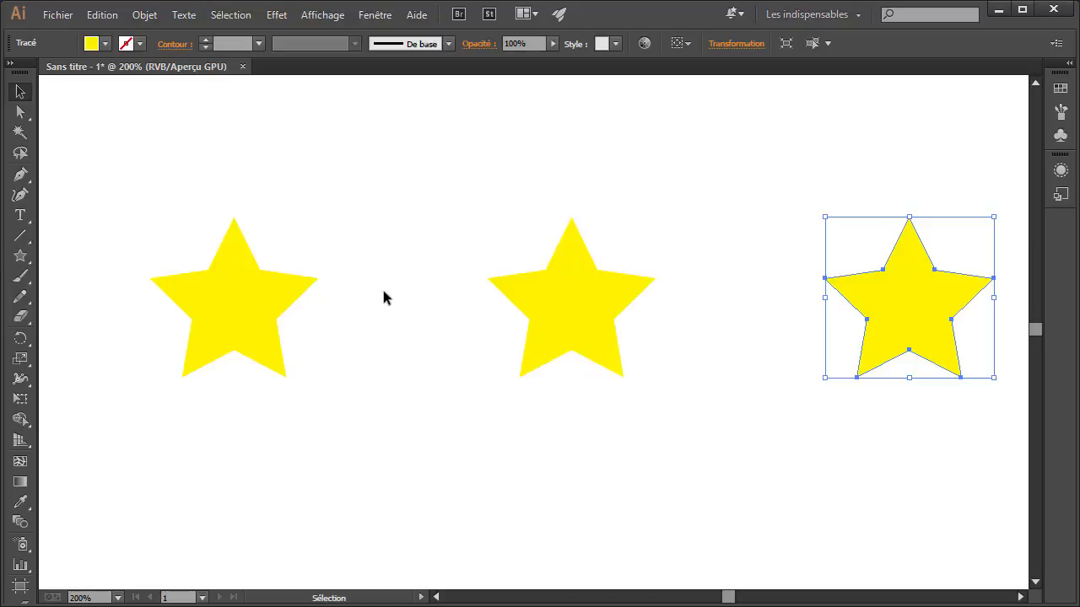
click(731, 309)
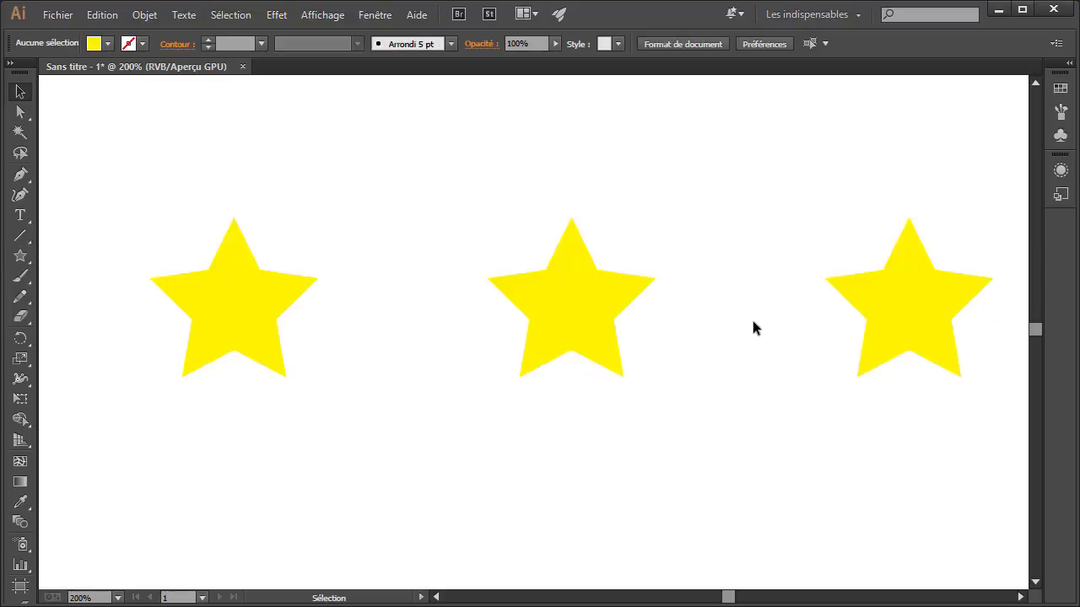
- Set the keyboard increment to 10 px in the General preferences
click(104, 17)
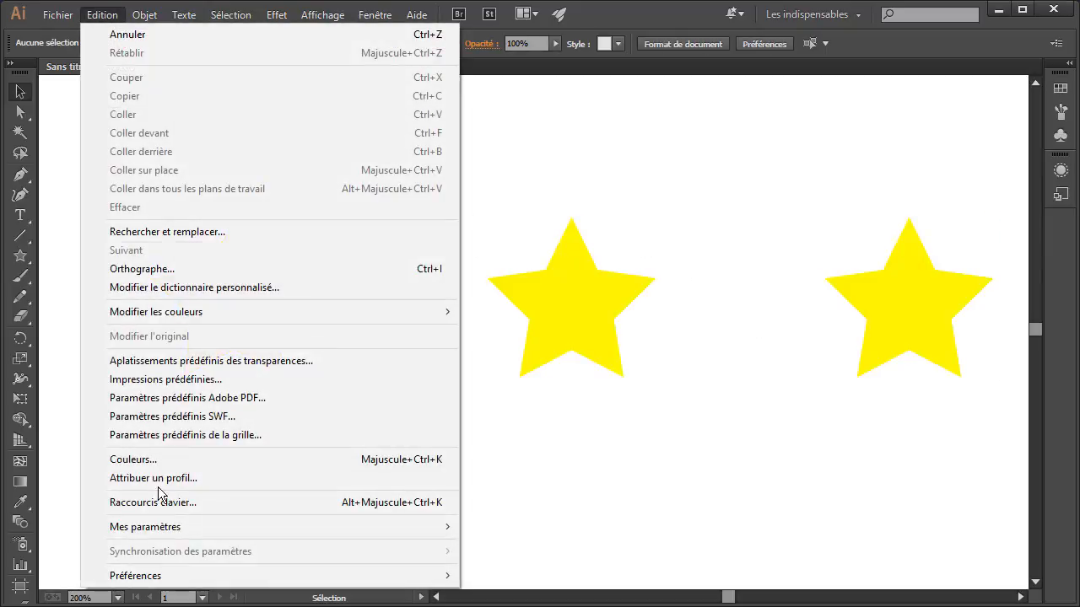
mouse_move(422, 576)
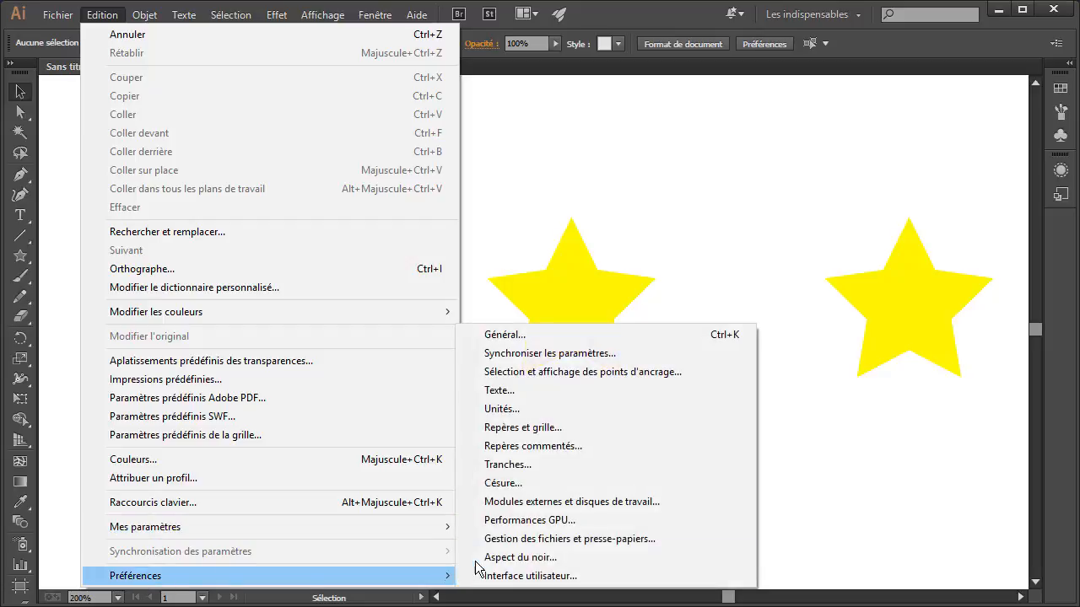
click(506, 337)
drag(641, 106, 577, 100)
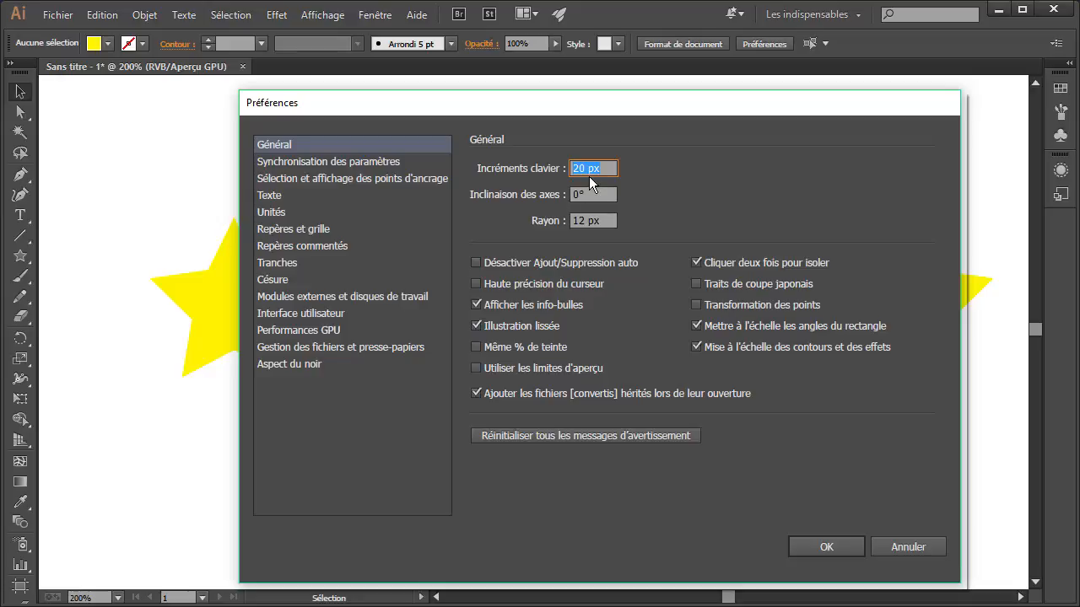
drag(603, 105, 806, 84)
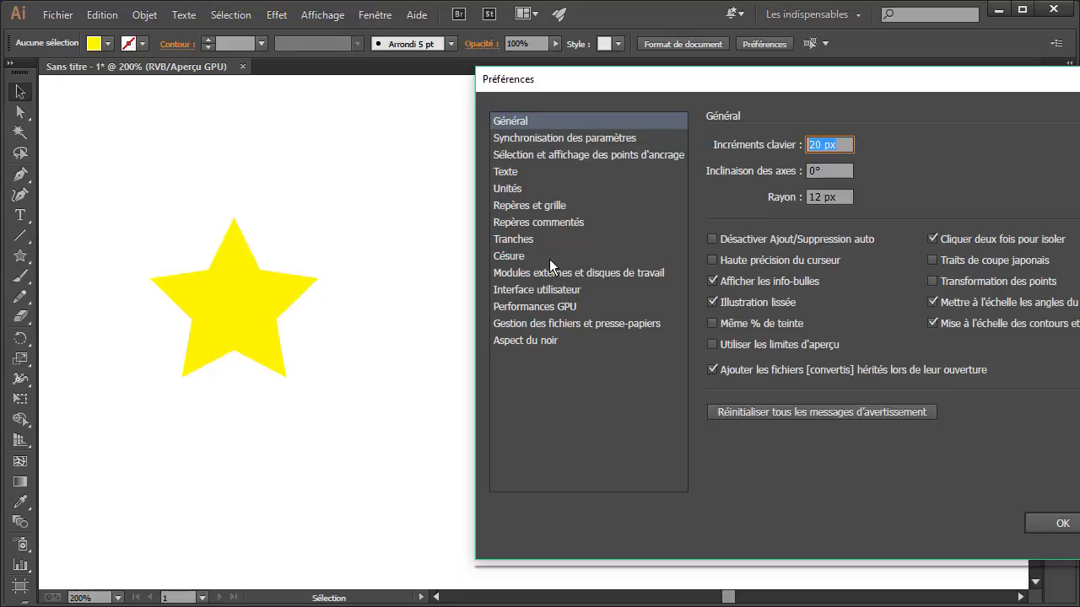
text(10px)
click(1051, 532)
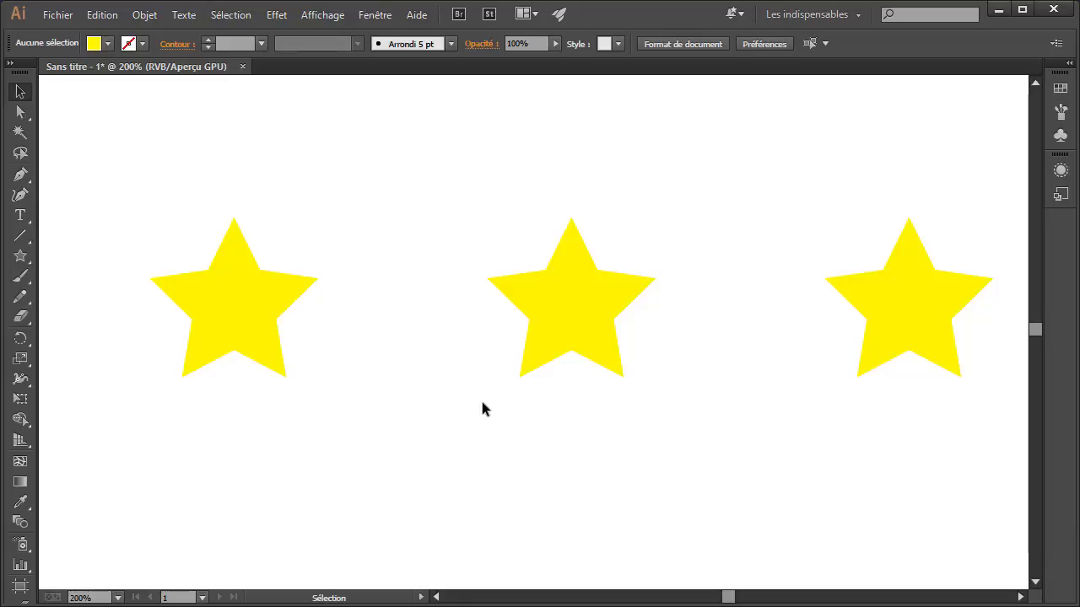
- Delete the middle and right star copies, keeping only the original star
click(562, 301)
key(Delete)
click(829, 285)
key(Delete)
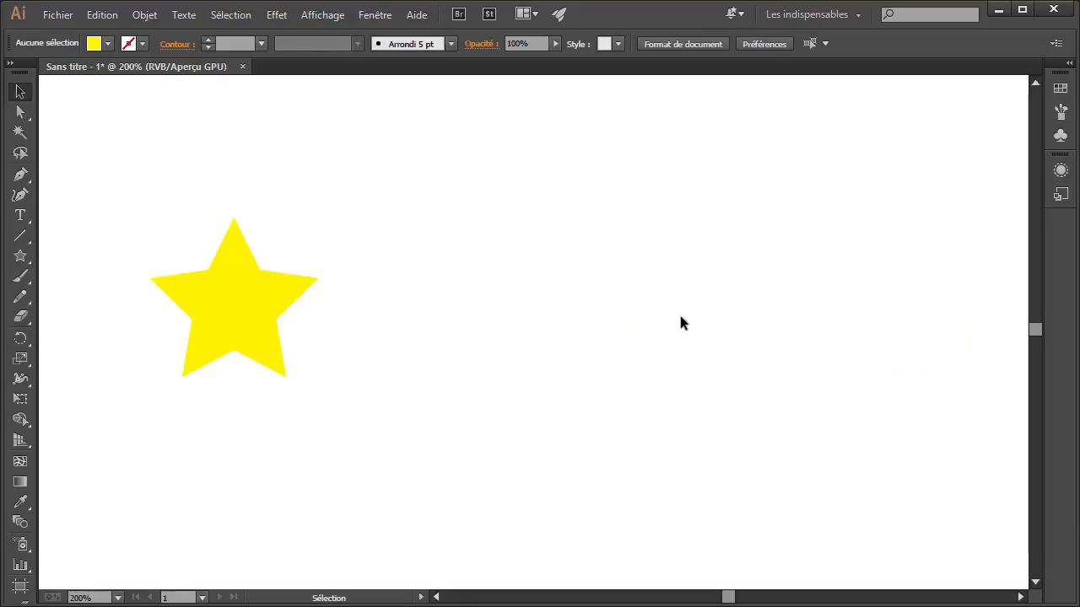
- Duplicate the star four times horizontally so neighbouring tips touch, forming a row of five, and deselect
click(216, 315)
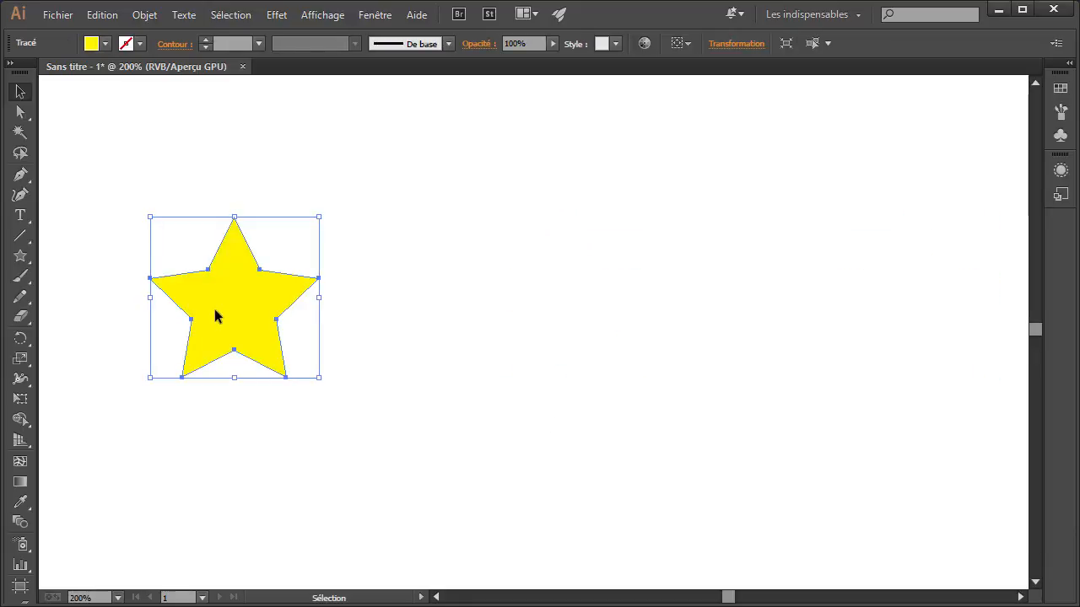
key(ctrl+d)
key(ctrl+d)
key(ctrl+d)
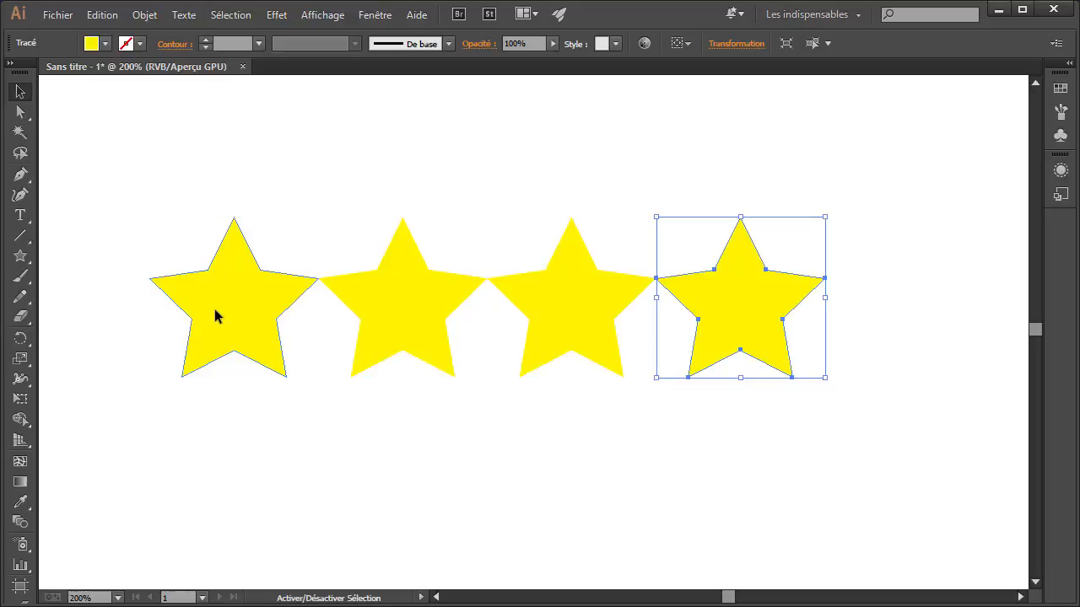
key(ctrl+d)
click(297, 394)
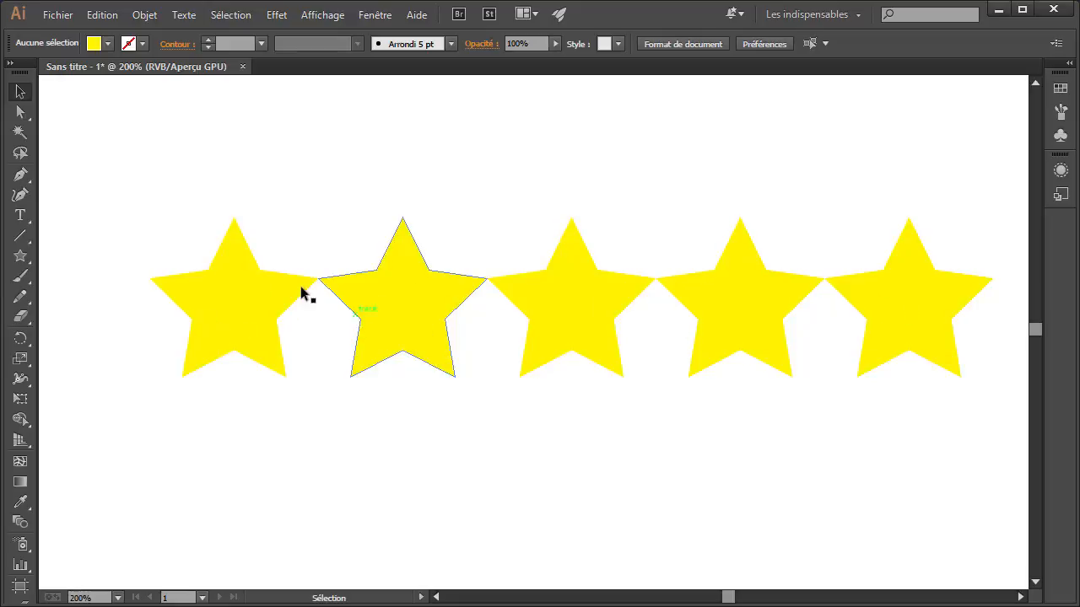
- Undo the four star duplications so only the original star remains
click(890, 317)
key(a)
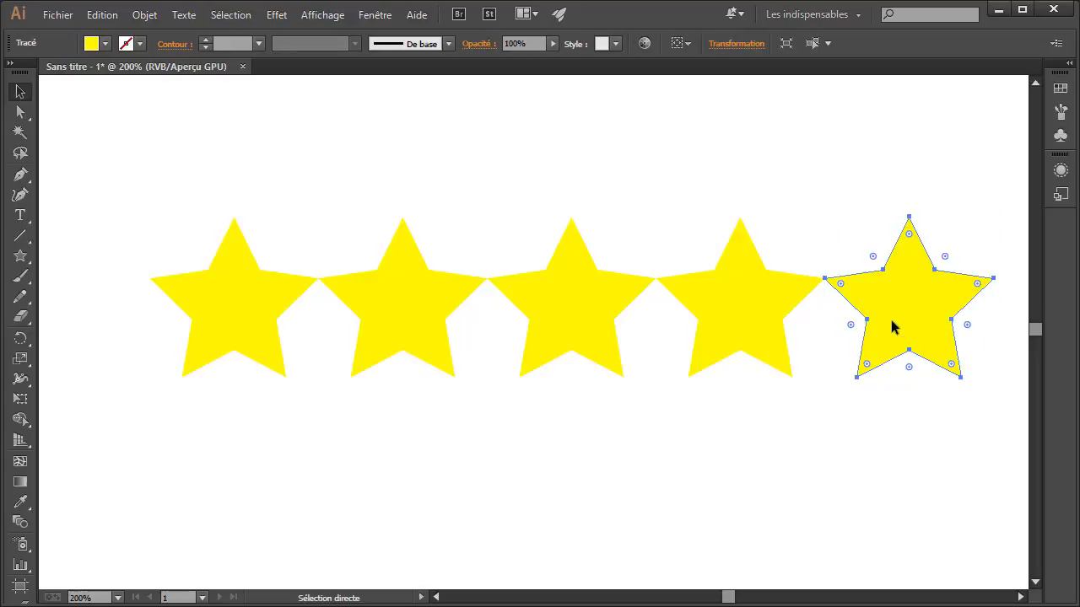
key(ctrl+z)
key(ctrl+z)
key(ctrl+z)
key(ctrl+z)
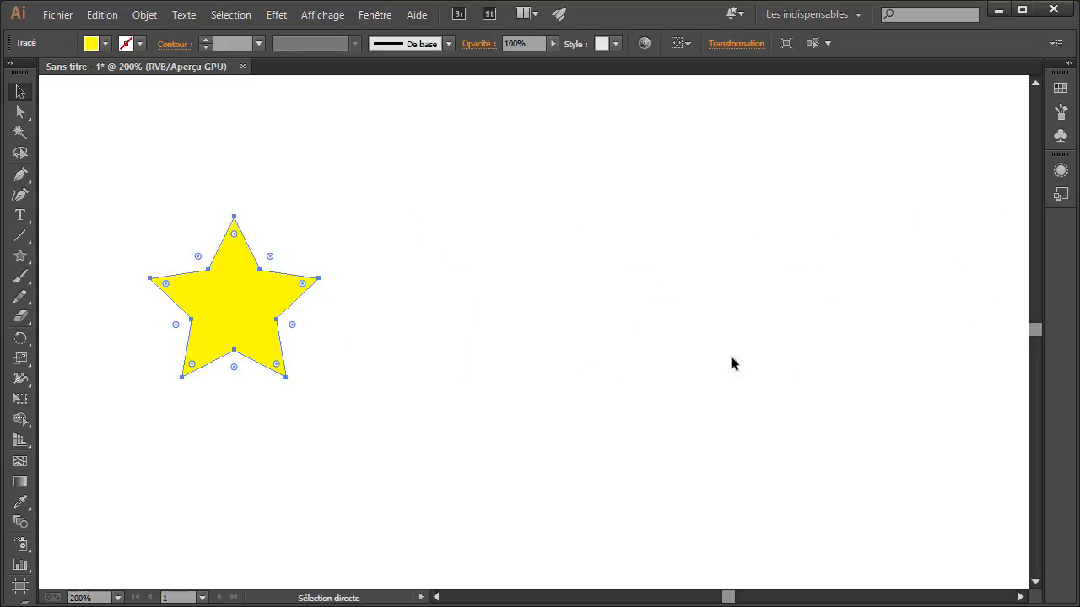
- Move the star close to the artboard's left edge, keeping its original size
key(z)
alt+click(578, 374)
alt+click(578, 374)
key(v)
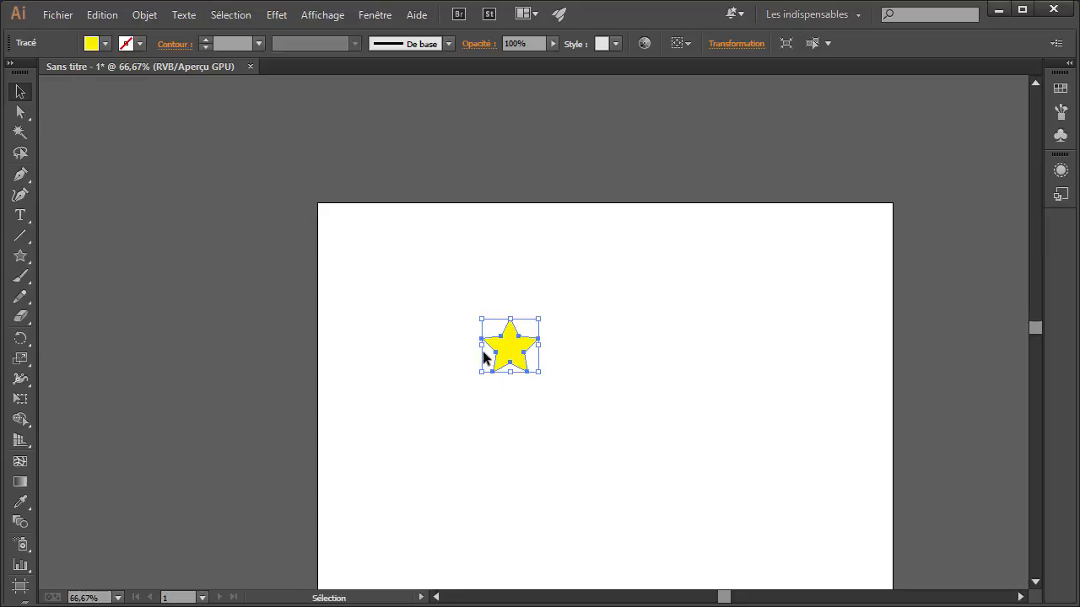
drag(512, 357, 358, 375)
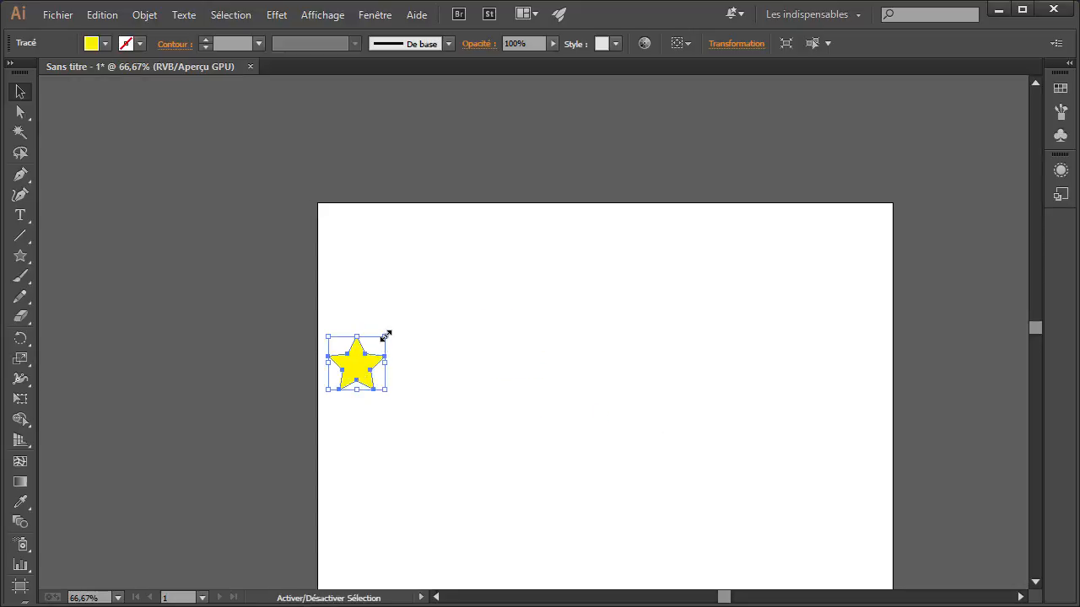
drag(386, 337, 380, 345)
key(ctrl+z)
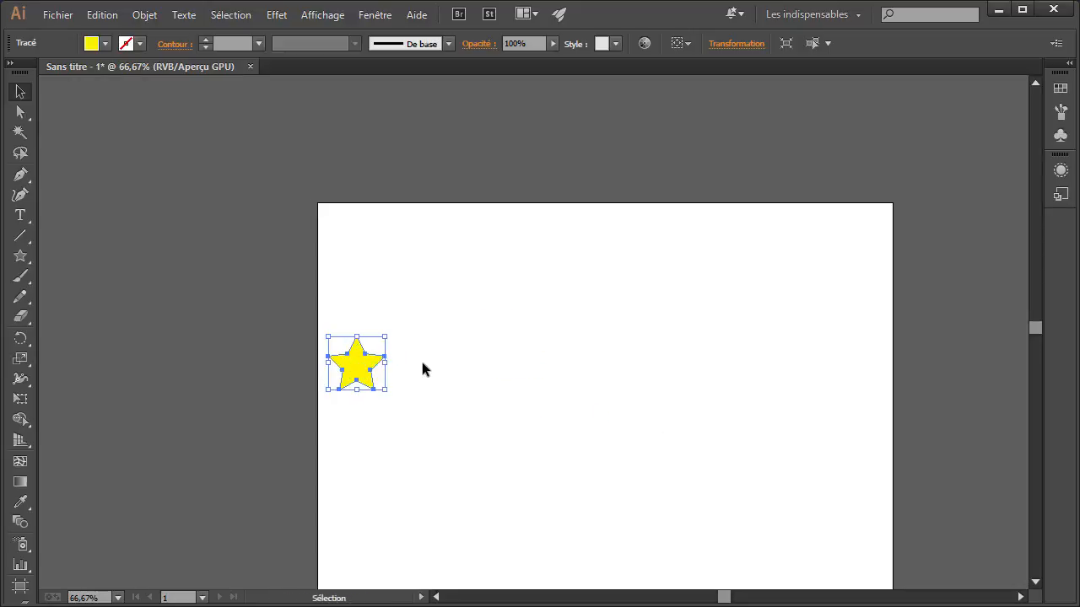
- Duplicate the star ten times horizontally with neighbouring tips touching, extending the row past the artboard's right edge, and deselect
click(420, 358)
click(357, 374)
key(ctrl+d)
key(ctrl+d)
key(ctrl+d)
key(ctrl+d)
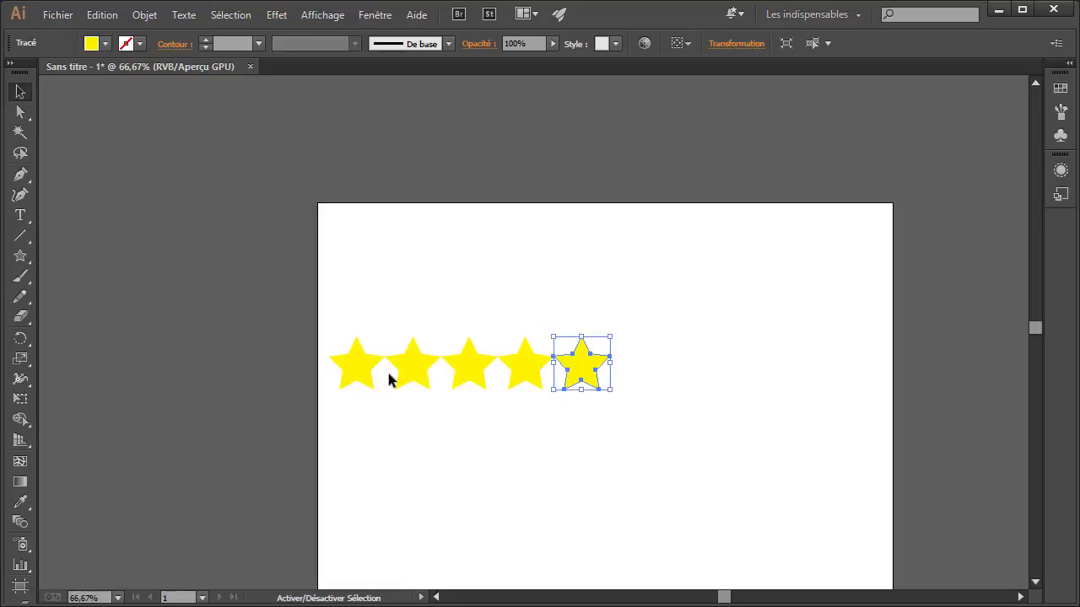
key(ctrl+d)
key(ctrl+d)
key(ctrl+d)
key(ctrl+d)
key(ctrl+d)
key(ctrl+d)
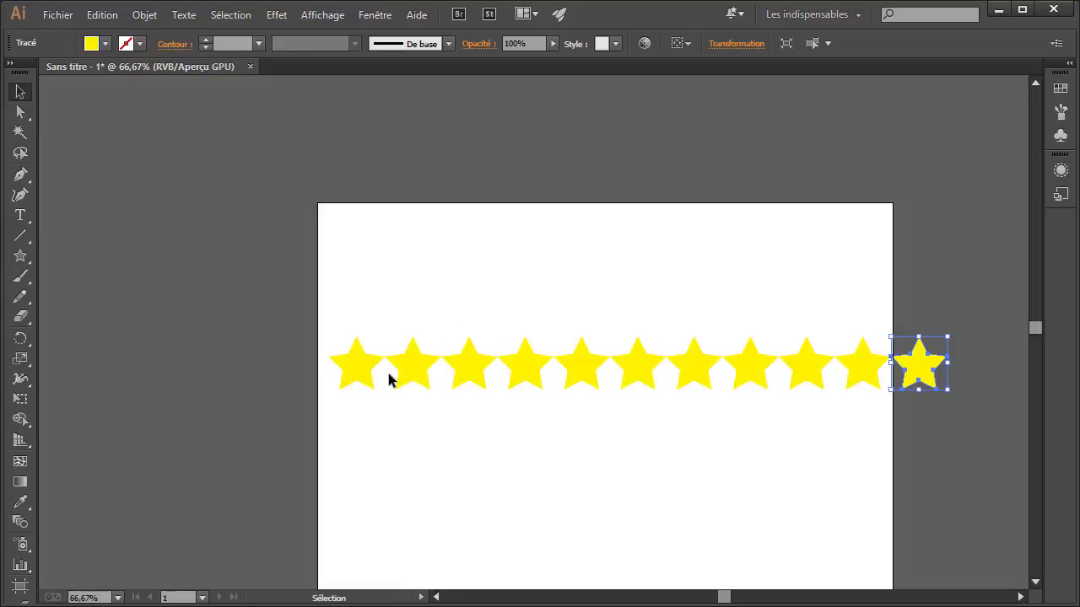
click(506, 436)
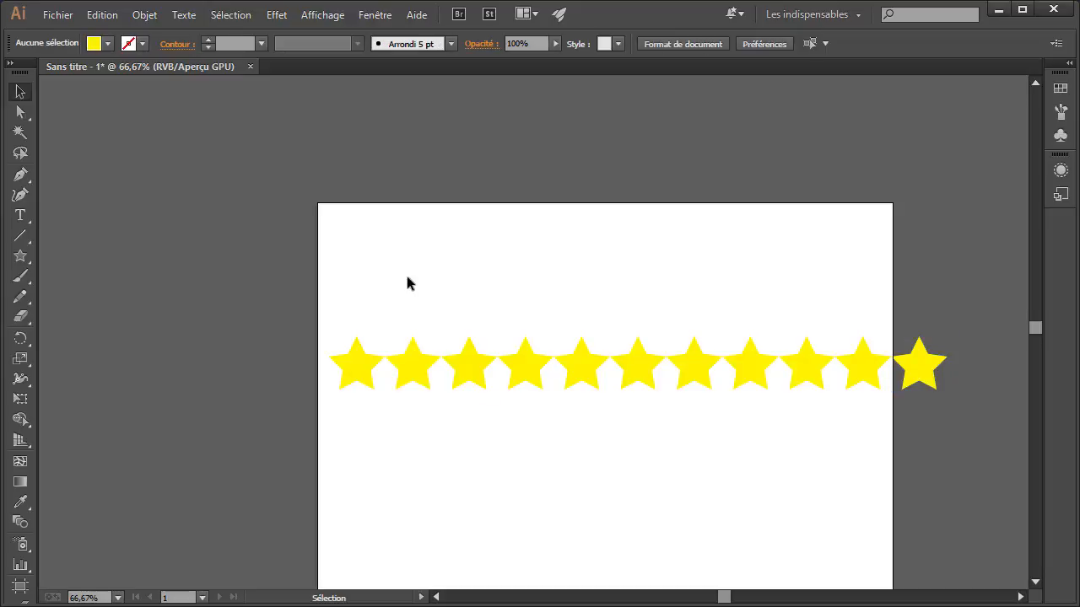